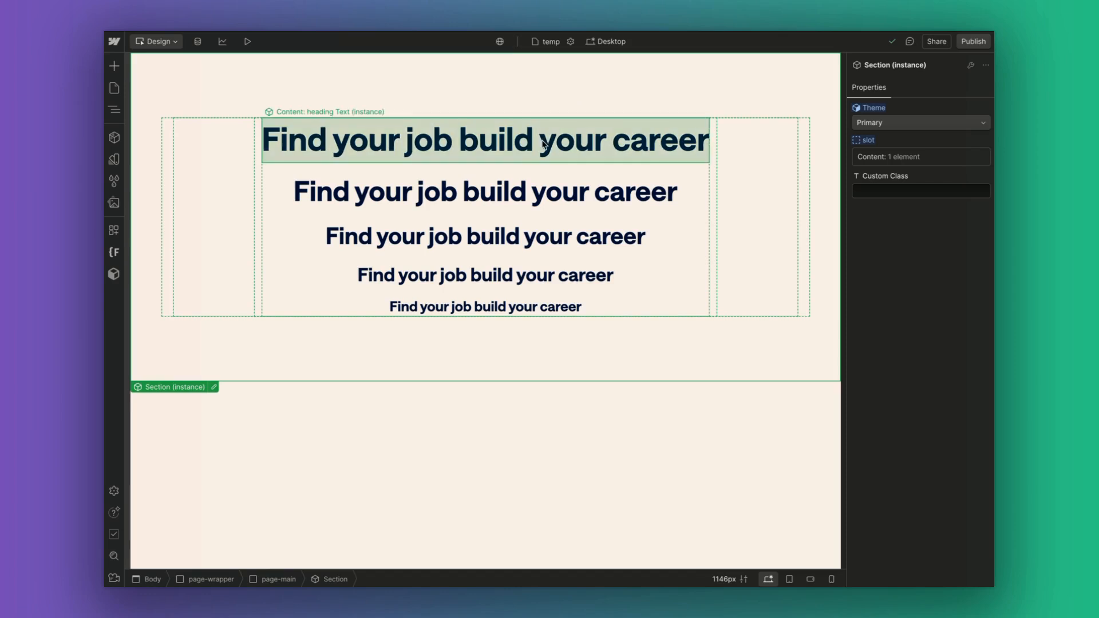
Inspect each of the five stacked heading instances, finishing with the first heading selected.
{"action": "left_click", "coordinate": [369, 161]}
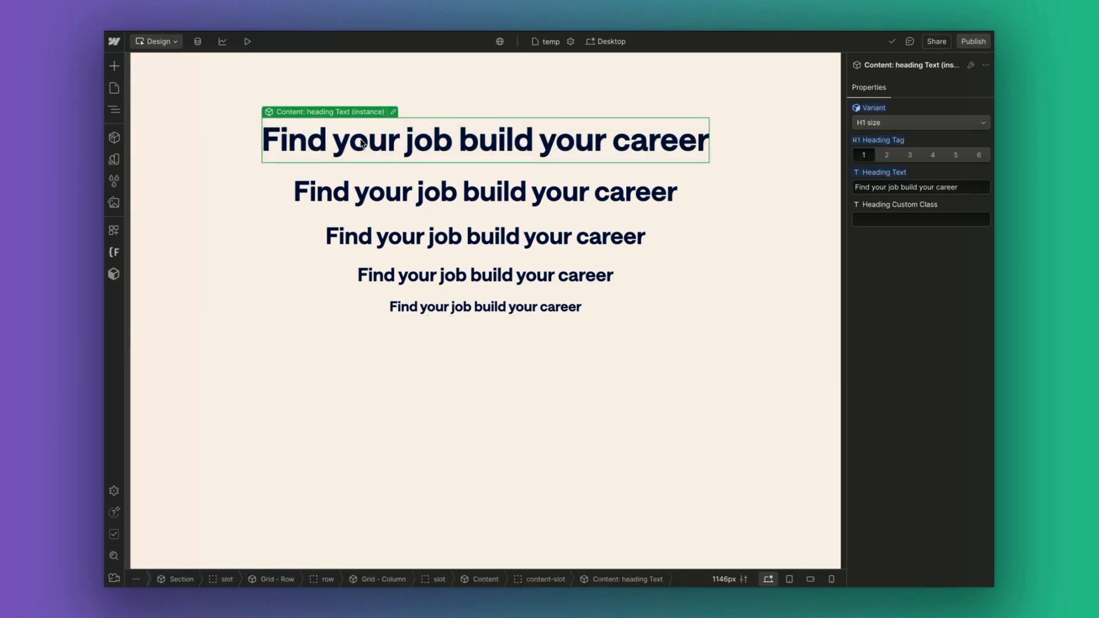
{"action": "left_click", "coordinate": [397, 179]}
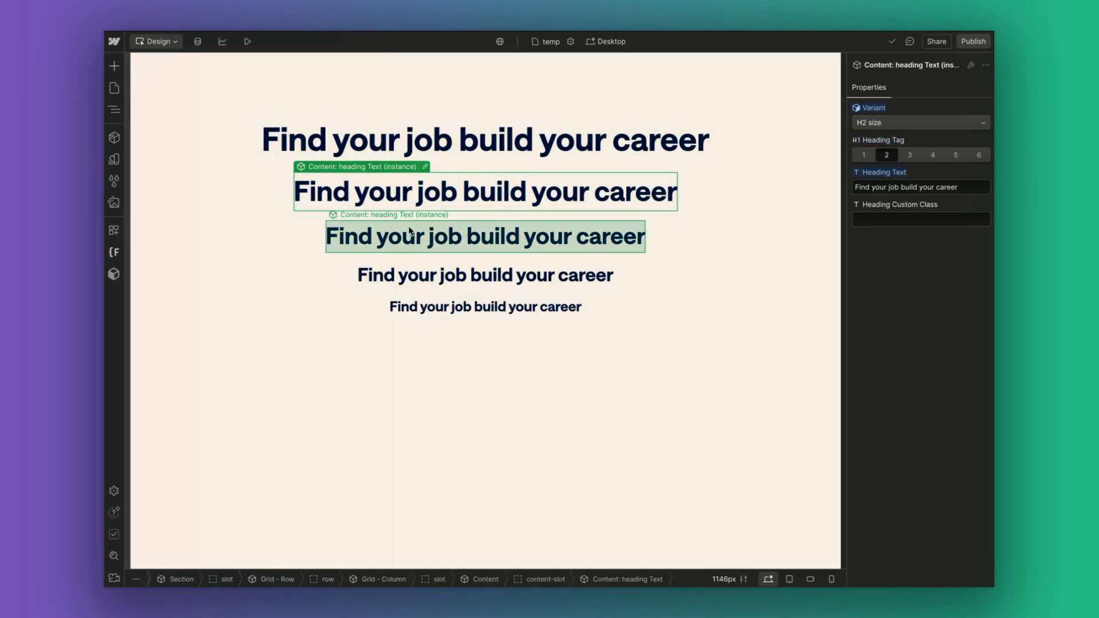
{"action": "left_click", "coordinate": [411, 234]}
{"action": "left_click", "coordinate": [423, 269]}
{"action": "left_click", "coordinate": [431, 300]}
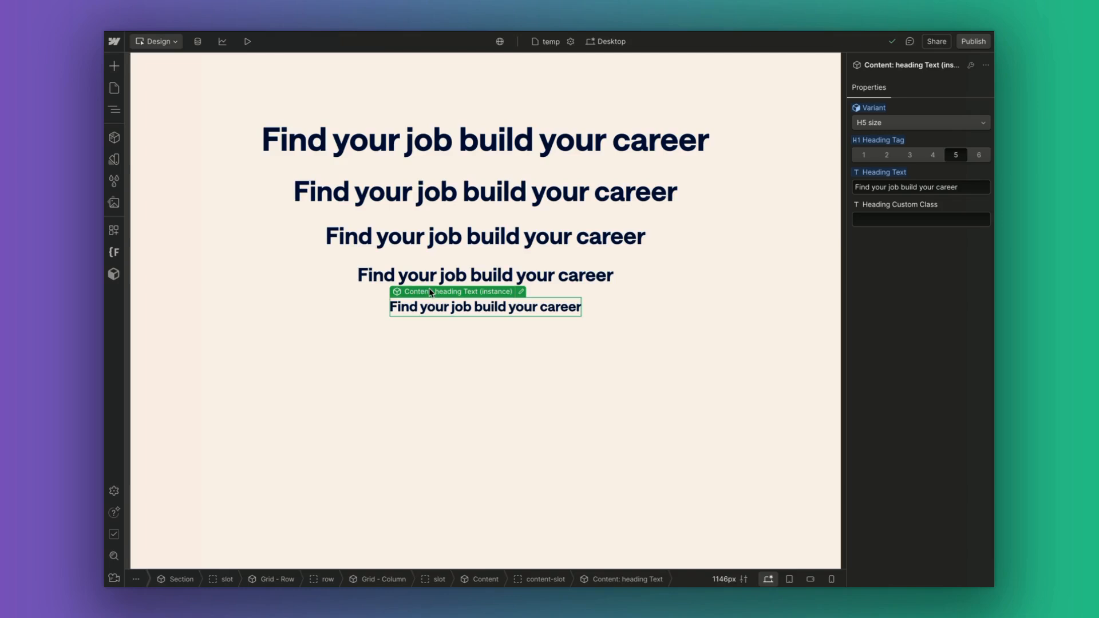
{"action": "left_click", "coordinate": [406, 146]}
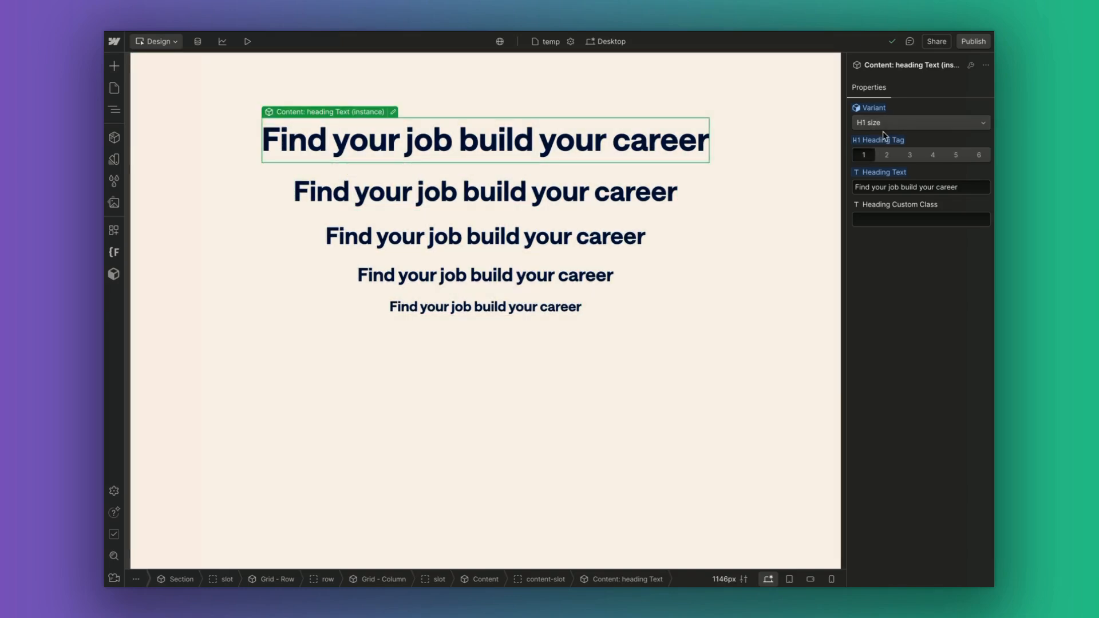
Try the first heading's tag levels 2 through 5, then restore it to level 1.
{"action": "left_click", "coordinate": [886, 124]}
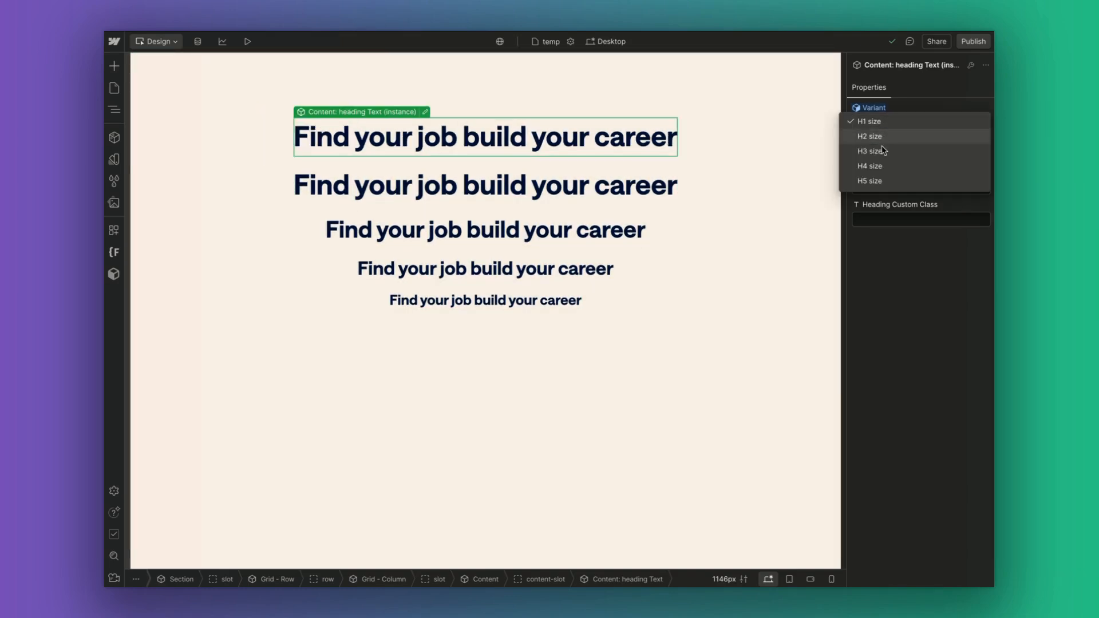
{"action": "left_click", "coordinate": [884, 123]}
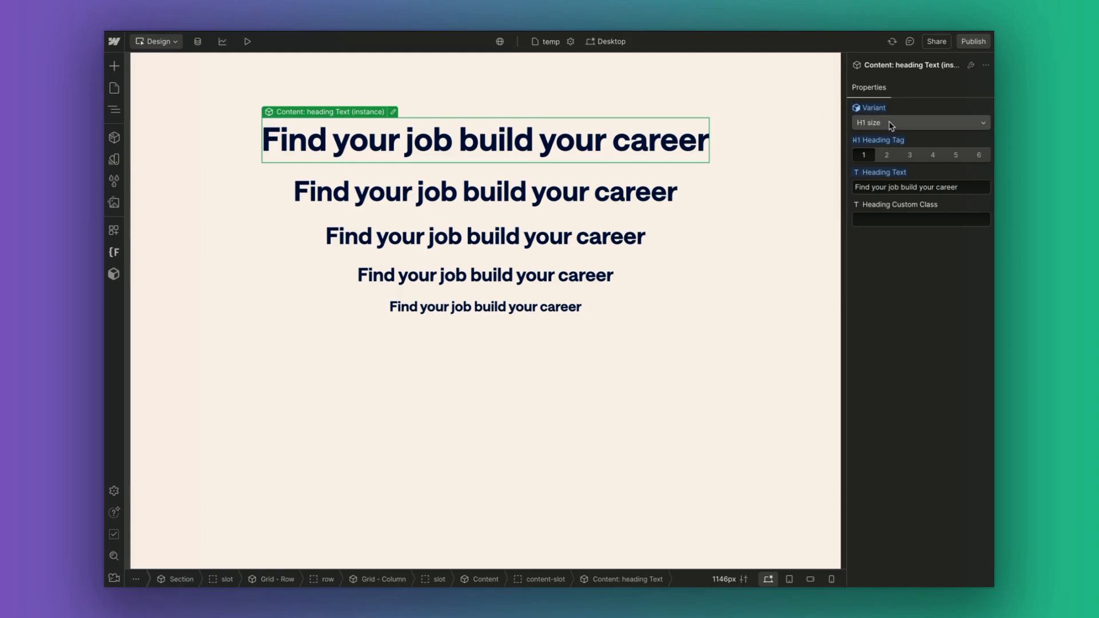
{"action": "left_click", "coordinate": [887, 154]}
{"action": "left_click", "coordinate": [911, 157]}
{"action": "left_click", "coordinate": [932, 159]}
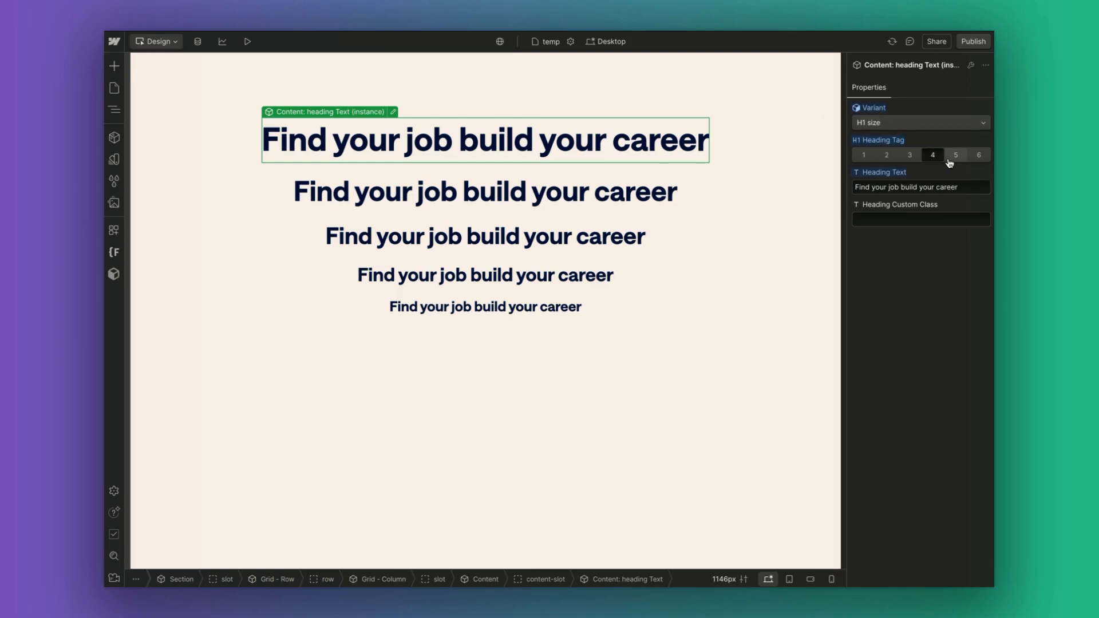
{"action": "left_click", "coordinate": [952, 159]}
{"action": "left_click", "coordinate": [934, 158]}
{"action": "left_click", "coordinate": [910, 156]}
{"action": "left_click", "coordinate": [887, 156]}
{"action": "left_click", "coordinate": [867, 155]}
Set the first heading to the H3 size variant, leaving the second at H2.
{"action": "left_click", "coordinate": [880, 126]}
{"action": "left_click", "coordinate": [878, 152]}
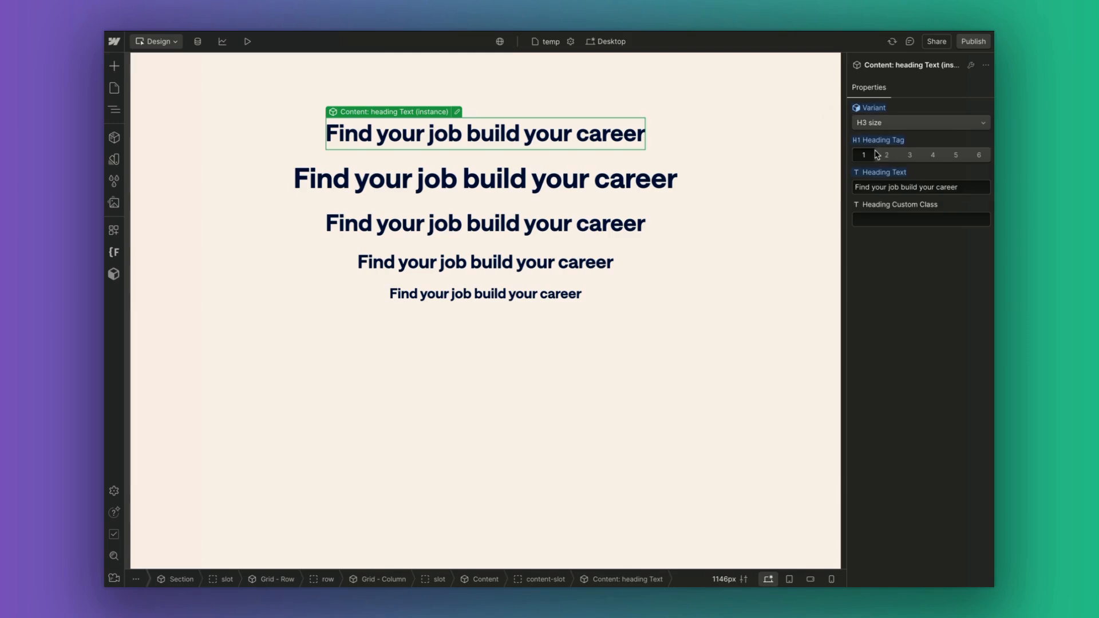
{"action": "left_click", "coordinate": [602, 178]}
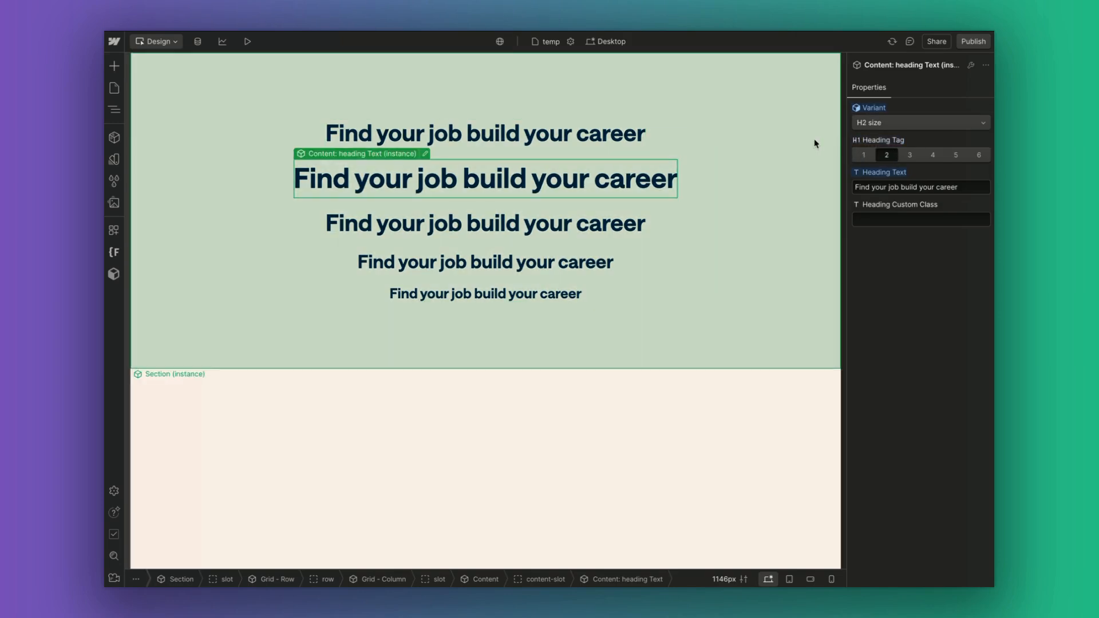
{"action": "left_click", "coordinate": [860, 126]}
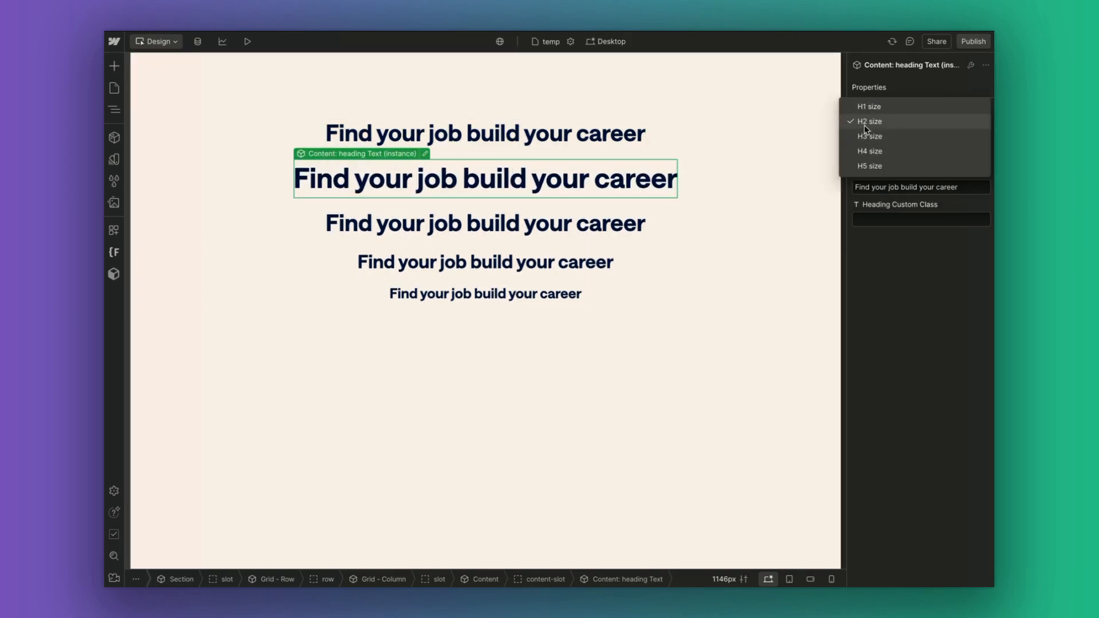
{"action": "left_click", "coordinate": [865, 120]}
Review the container and remaining headings, then open the heading component for editing.
{"action": "left_click", "coordinate": [697, 142]}
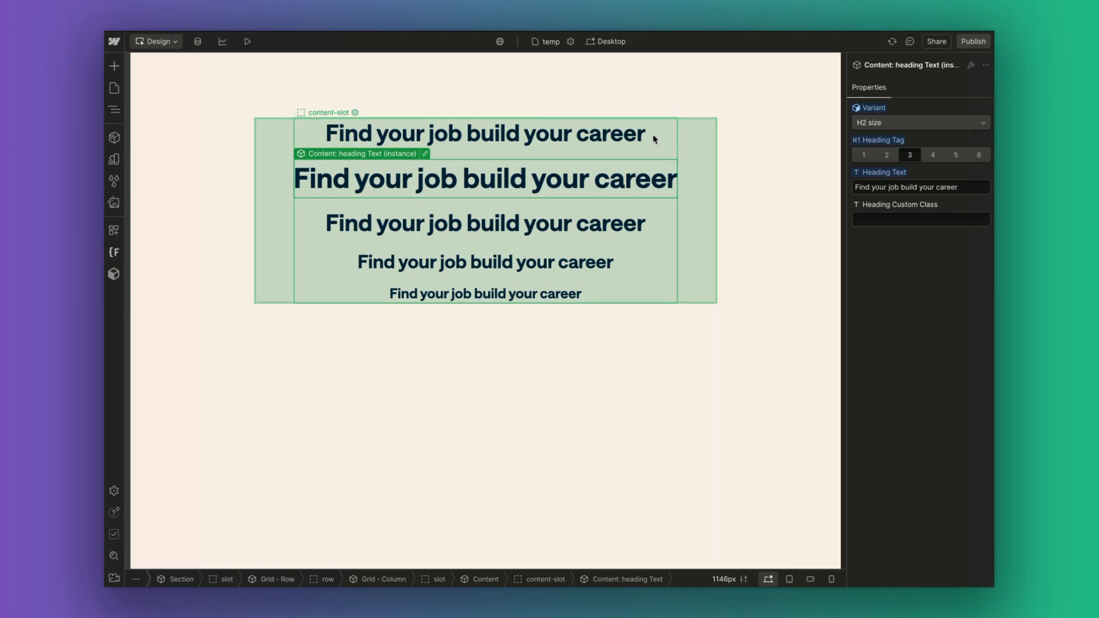
{"action": "left_click", "coordinate": [634, 137]}
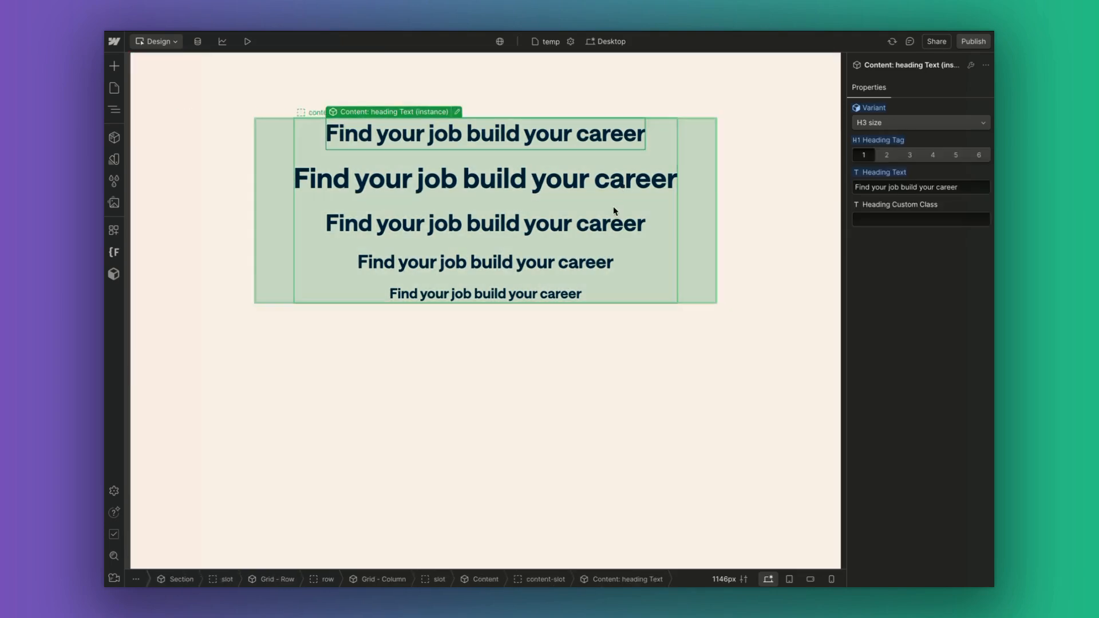
{"action": "left_click", "coordinate": [613, 220]}
{"action": "left_click", "coordinate": [596, 258]}
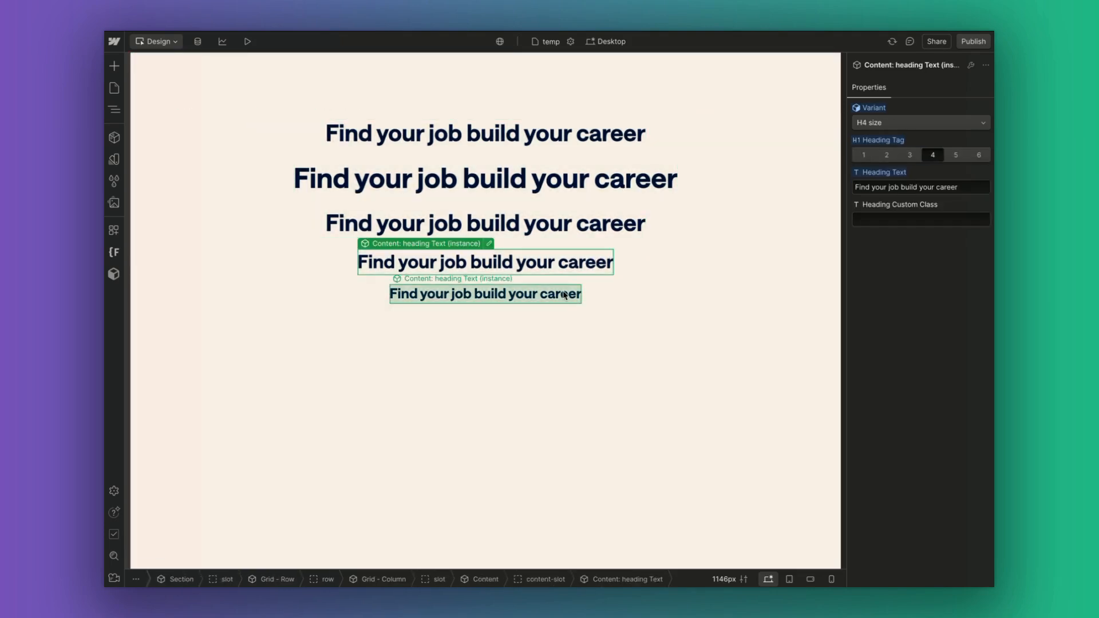
{"action": "left_click", "coordinate": [571, 299]}
{"action": "left_click", "coordinate": [552, 135]}
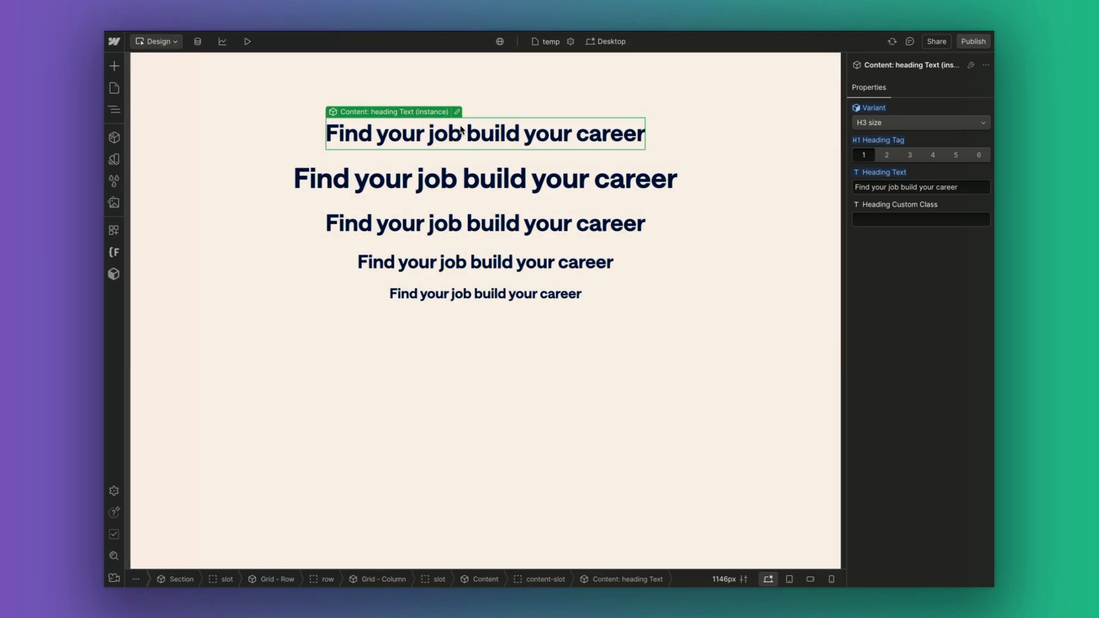
{"action": "left_click", "coordinate": [458, 113]}
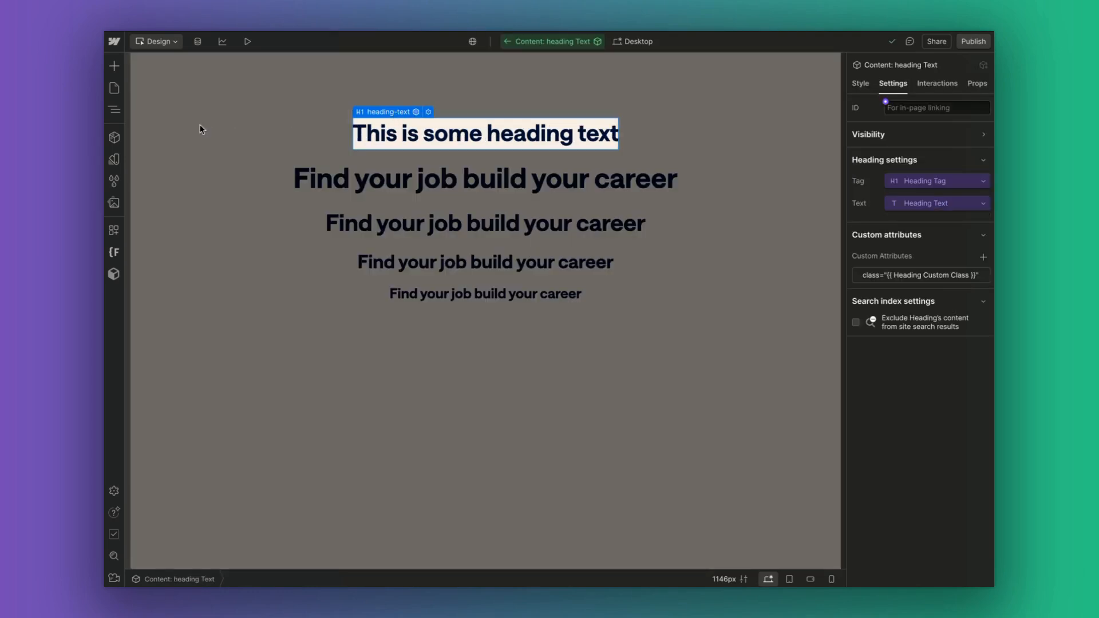
Show the Navigator and check the tag, text and class attribute property bindings.
{"action": "left_click", "coordinate": [118, 112]}
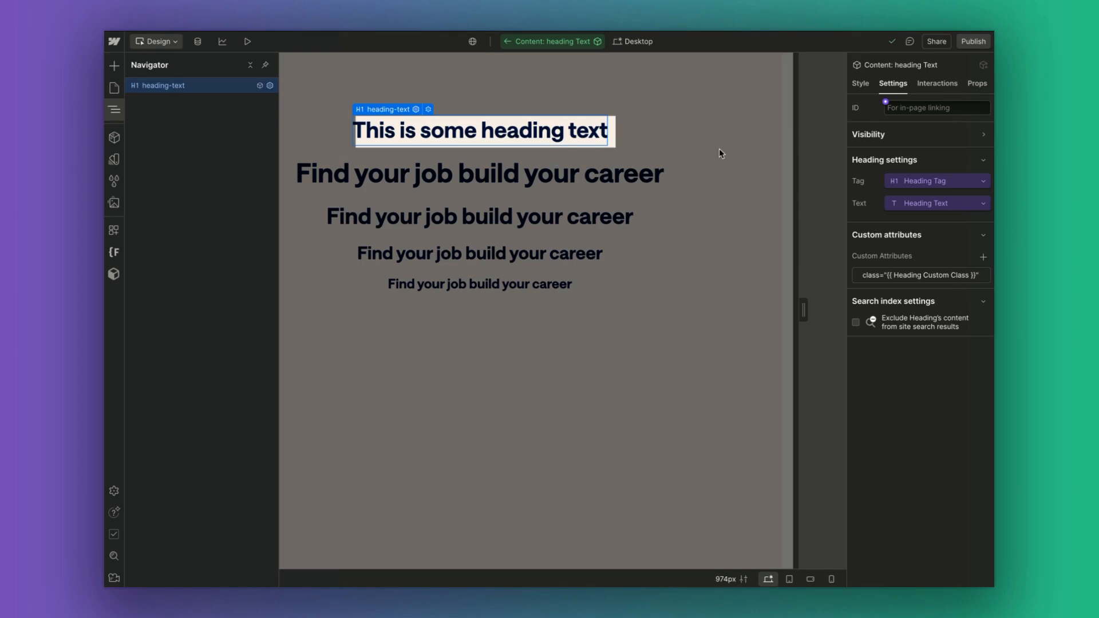
{"action": "left_click", "coordinate": [913, 182]}
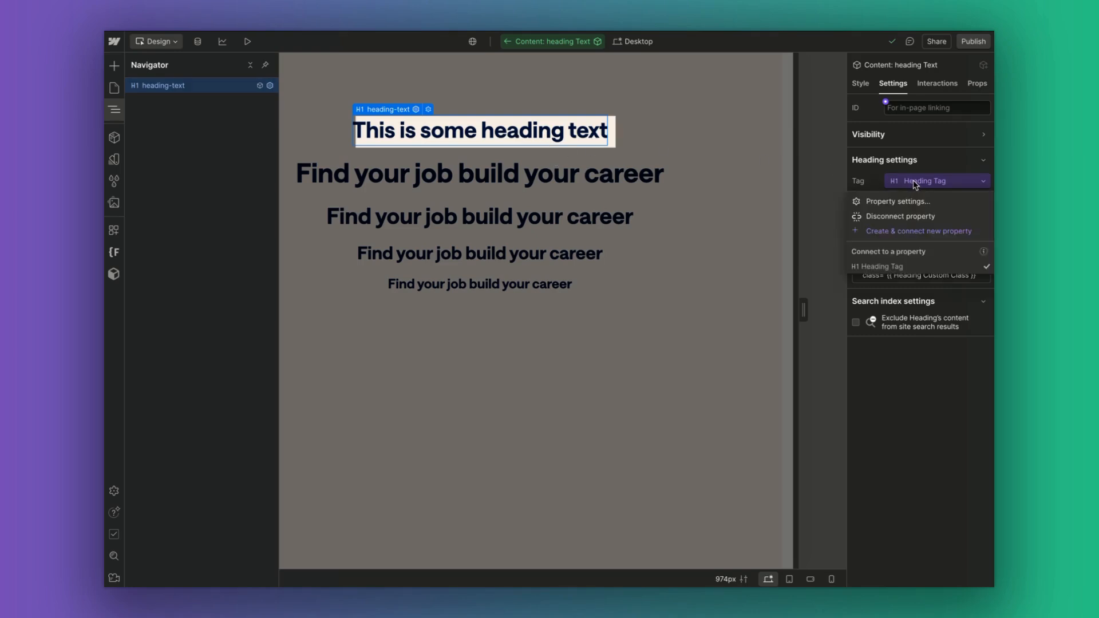
{"action": "left_click", "coordinate": [915, 182]}
{"action": "left_click", "coordinate": [919, 204]}
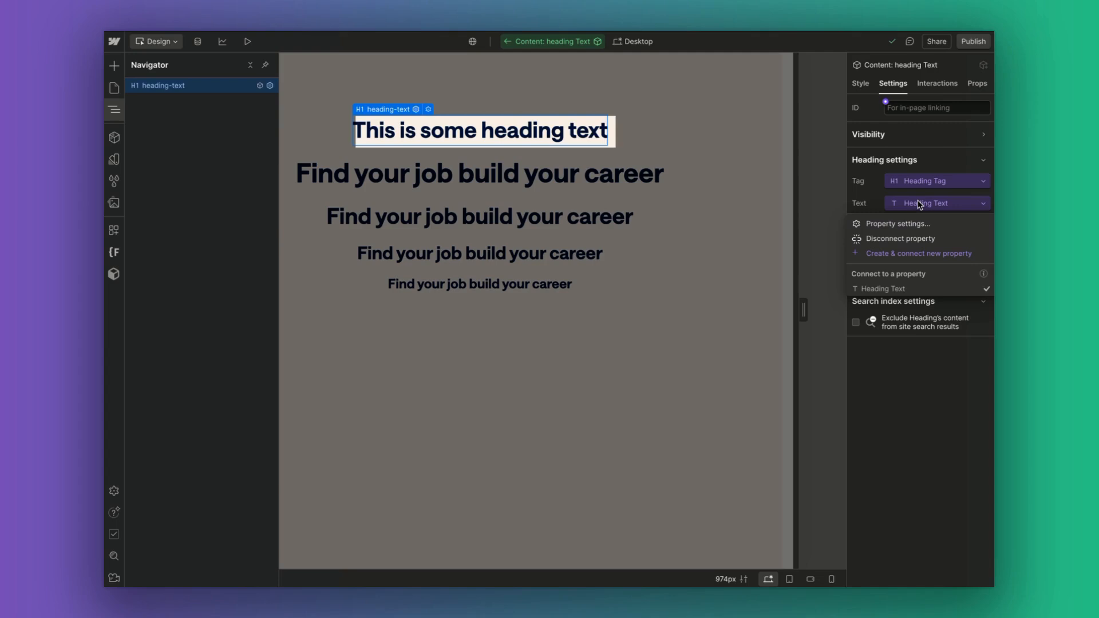
{"action": "left_click", "coordinate": [920, 205]}
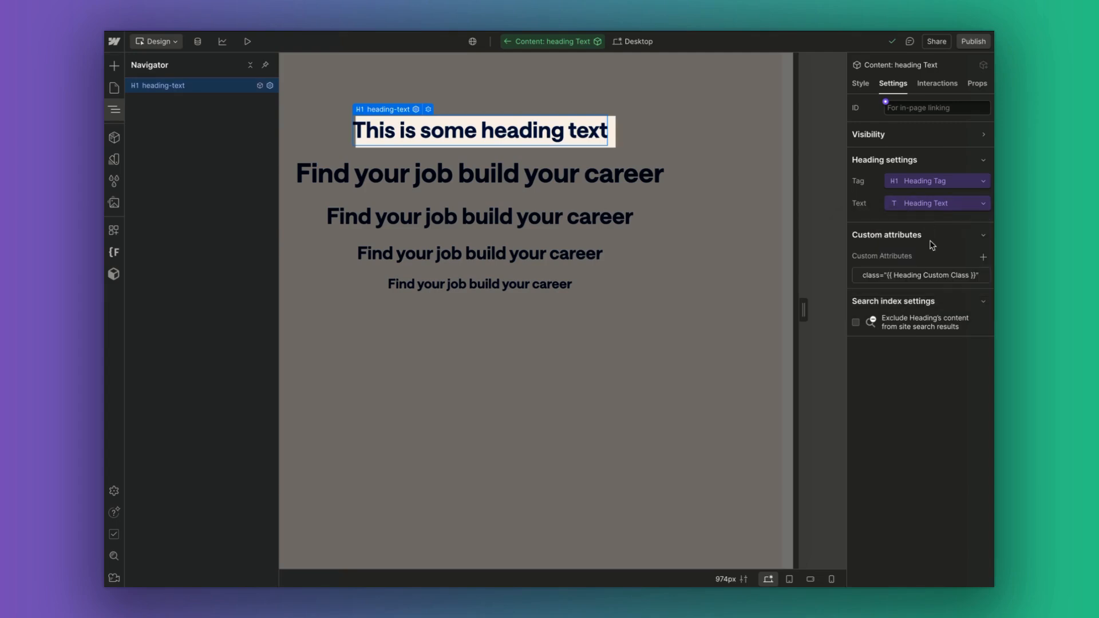
{"action": "left_click", "coordinate": [923, 276]}
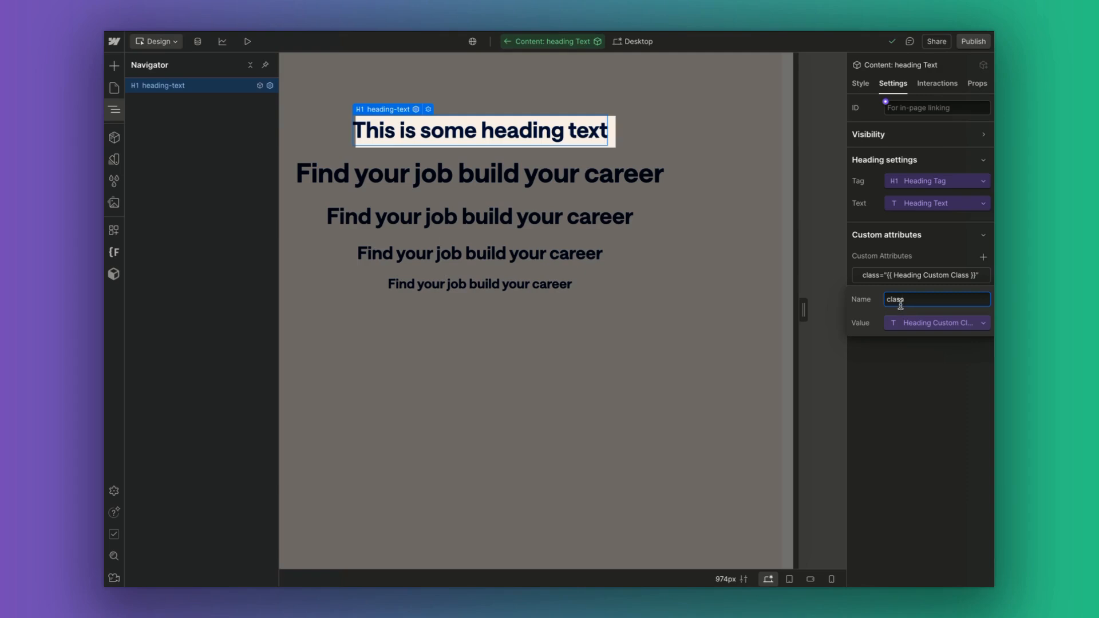
{"action": "left_click", "coordinate": [924, 256]}
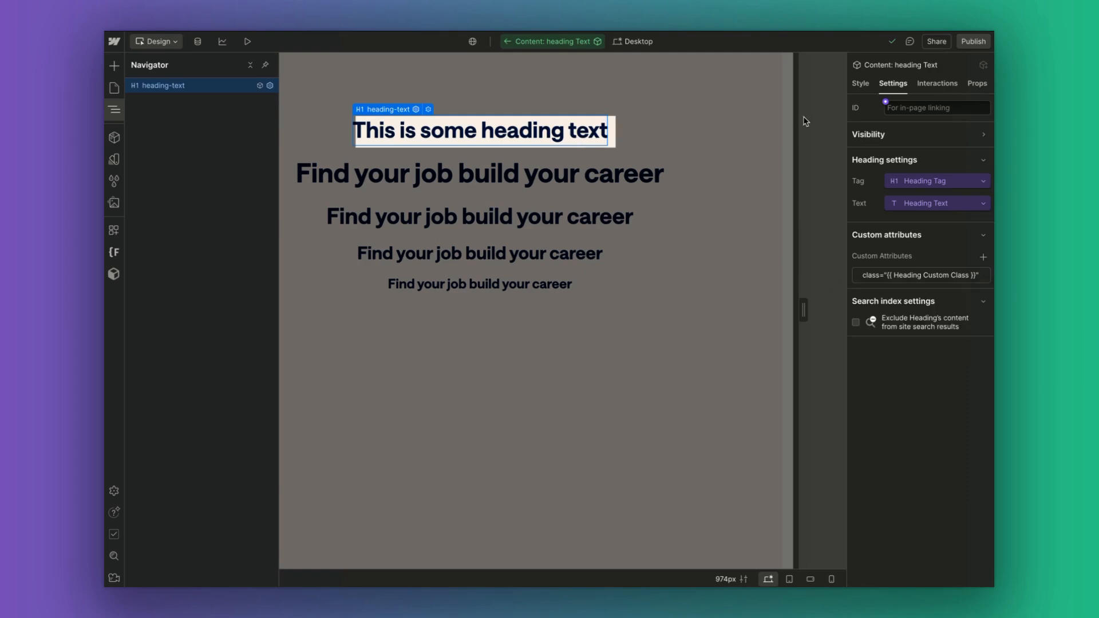
Style the H1 size variant with the h1 font-size variable.
{"action": "left_click", "coordinate": [860, 84]}
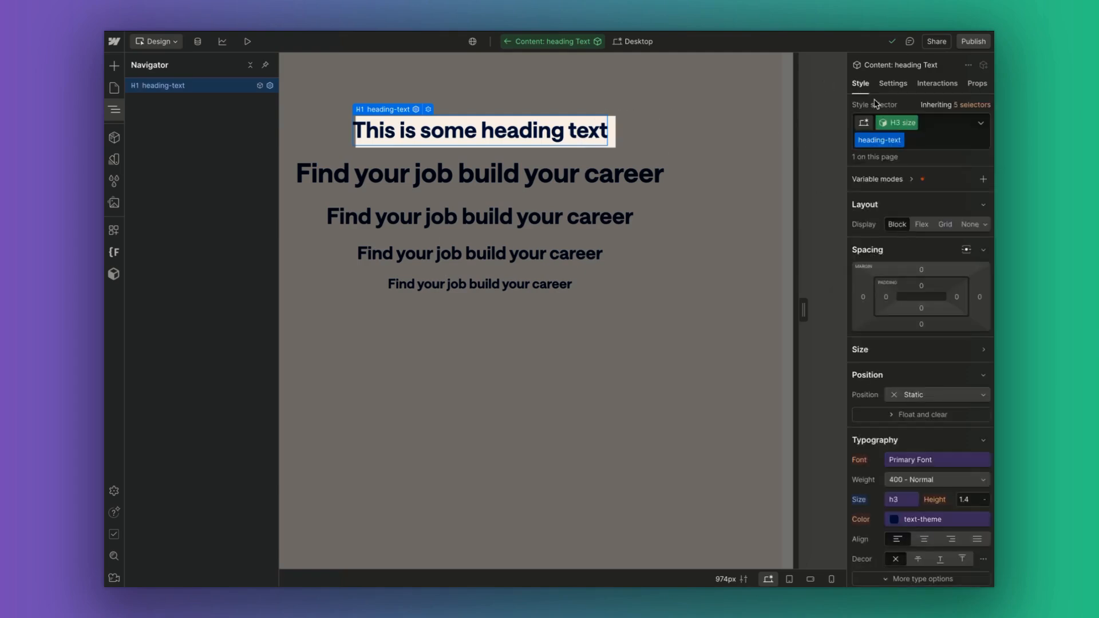
{"action": "left_click", "coordinate": [886, 126]}
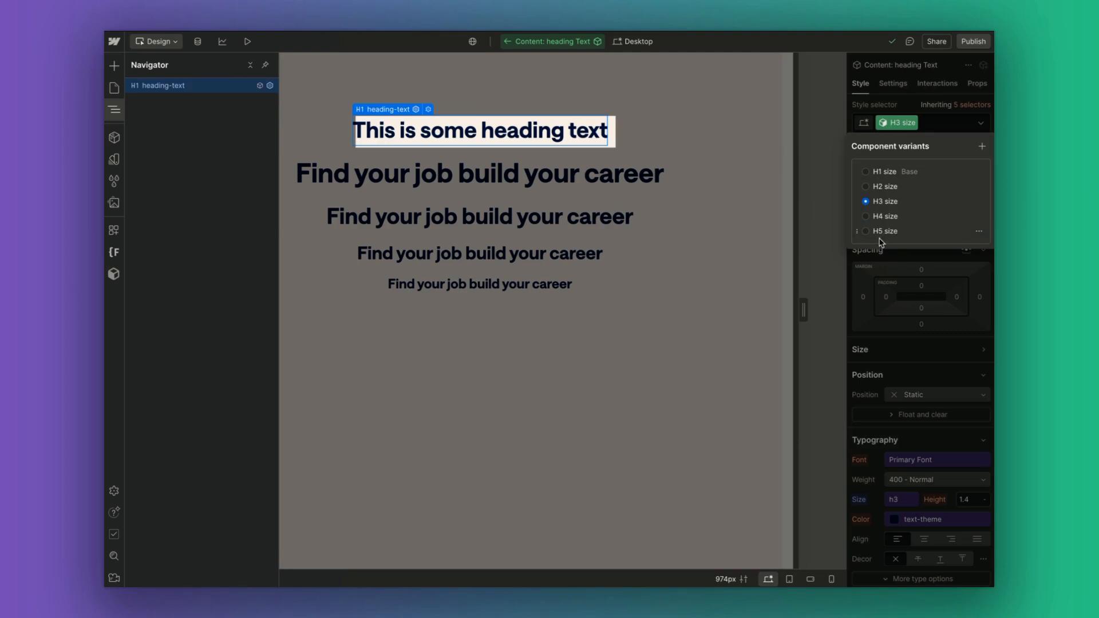
{"action": "left_click", "coordinate": [878, 174]}
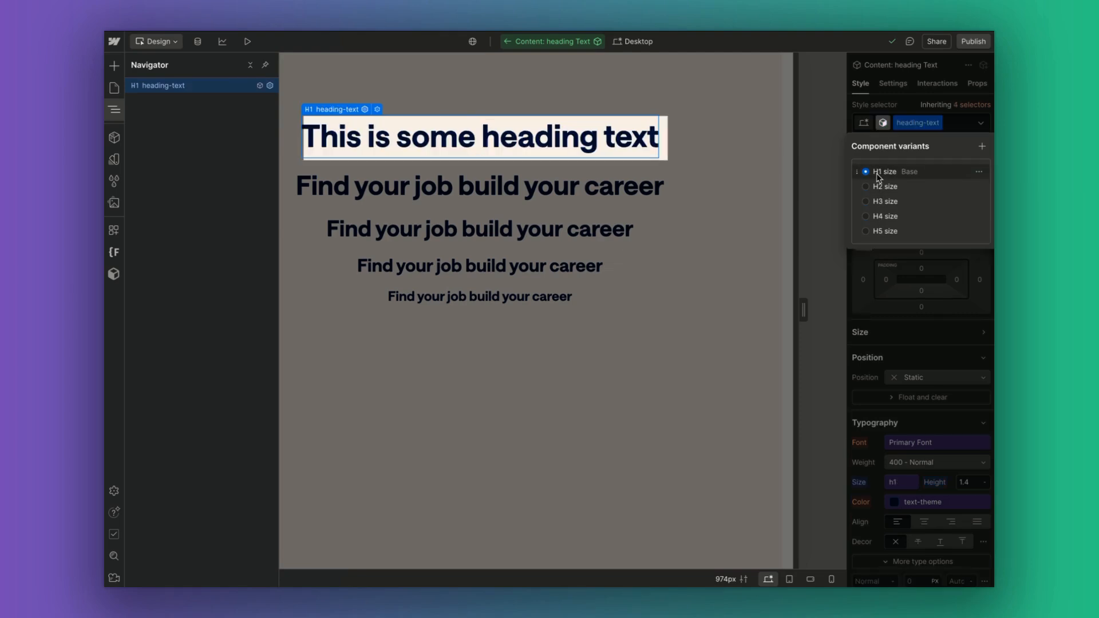
{"action": "left_click", "coordinate": [883, 125]}
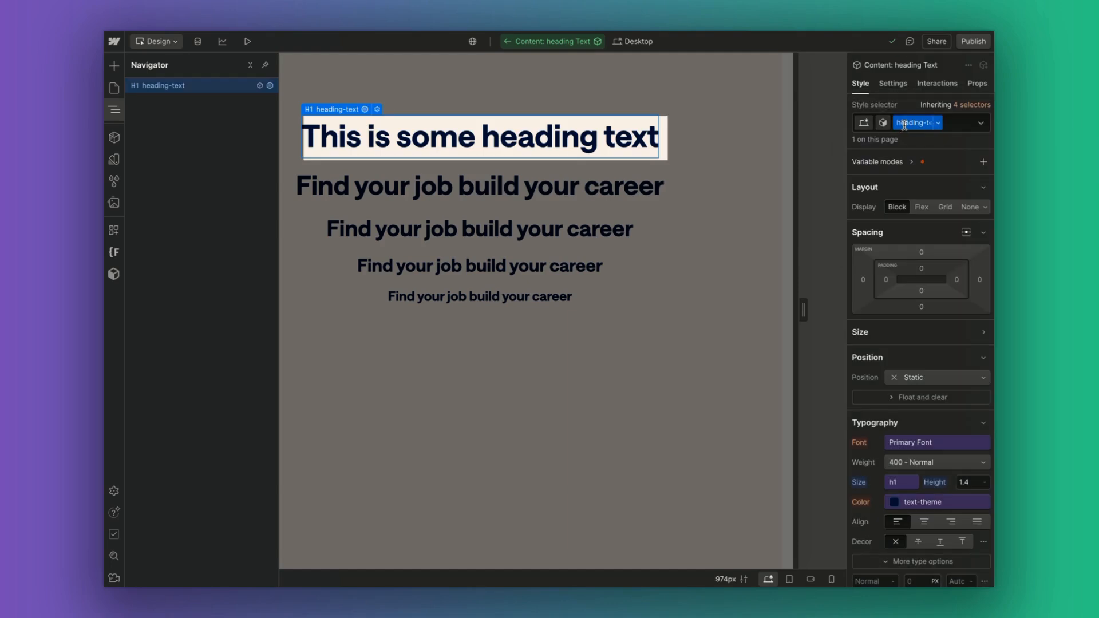
{"action": "scroll", "coordinate": [898, 275], "scroll_direction": "down", "scroll_amount": 3}
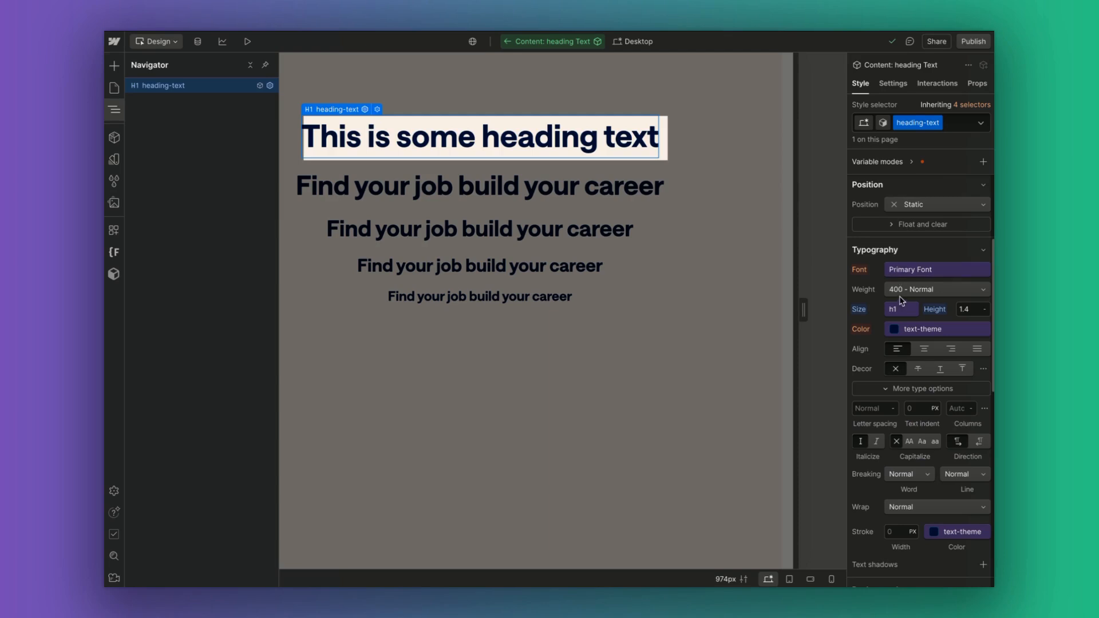
{"action": "left_click", "coordinate": [897, 311]}
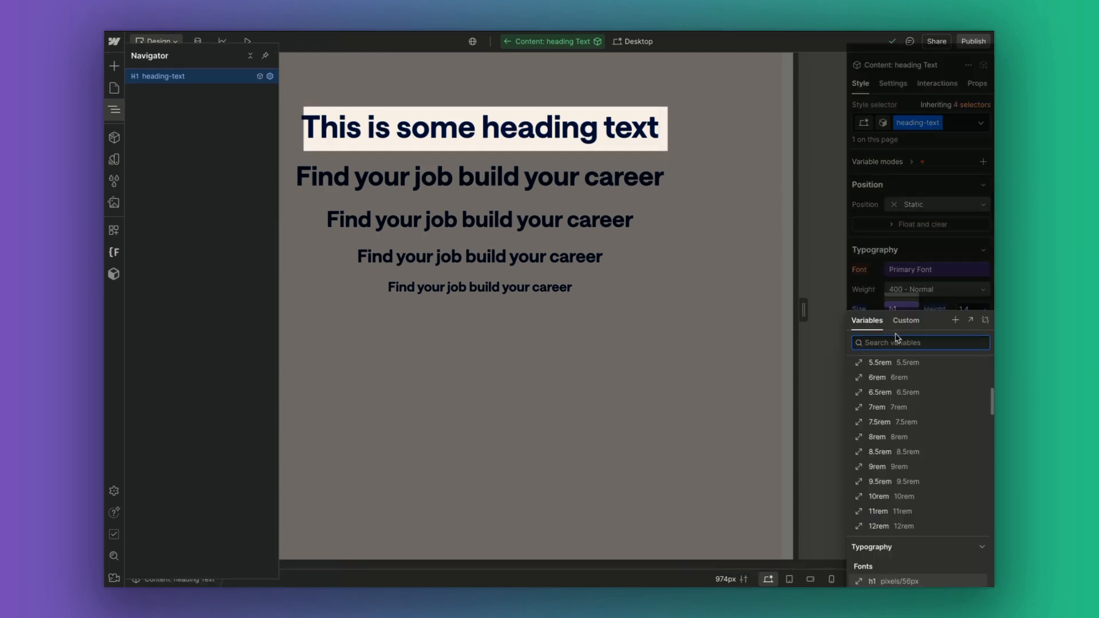
{"action": "scroll", "coordinate": [903, 452], "scroll_direction": "up", "scroll_amount": 2}
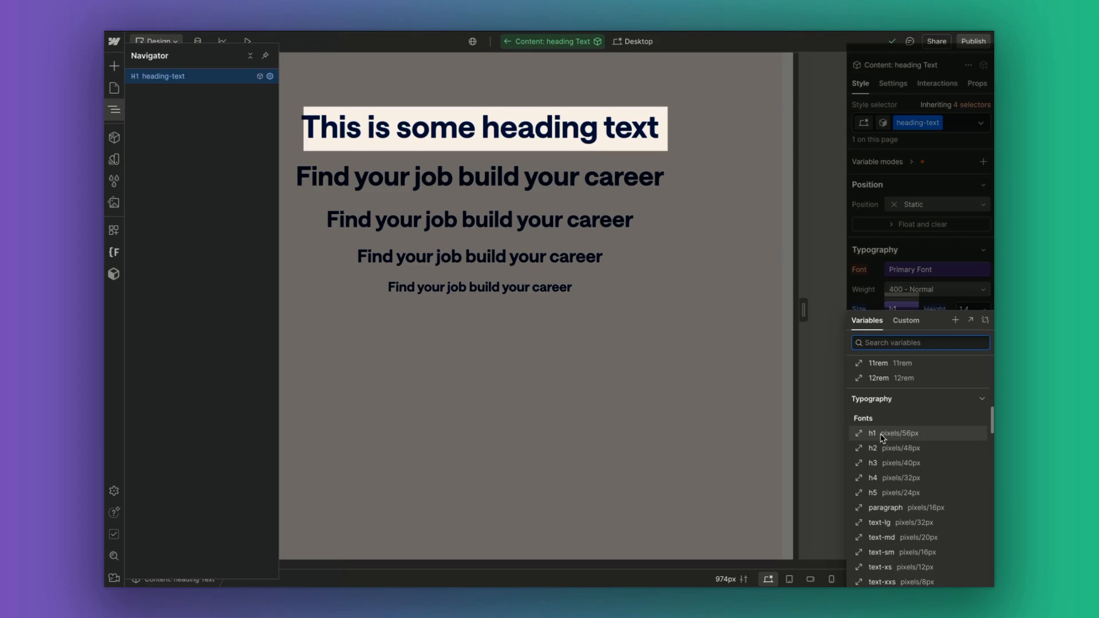
{"action": "left_click", "coordinate": [882, 437]}
Preview the heading at the H2, H3 and H4 size variants, ending on H4.
{"action": "left_click", "coordinate": [883, 124]}
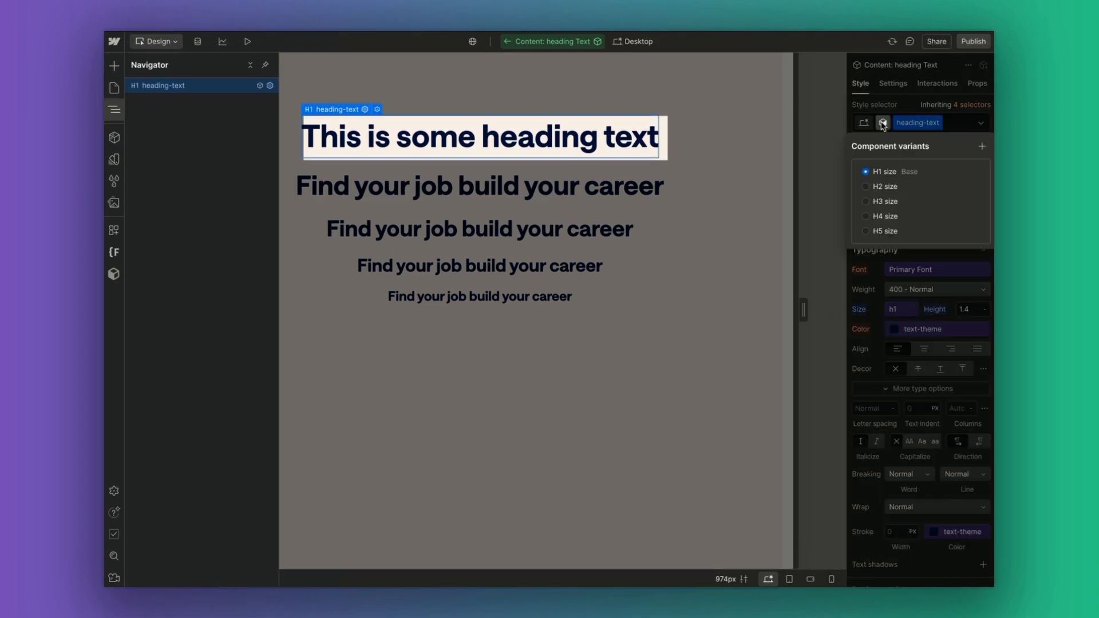
{"action": "left_click", "coordinate": [885, 187]}
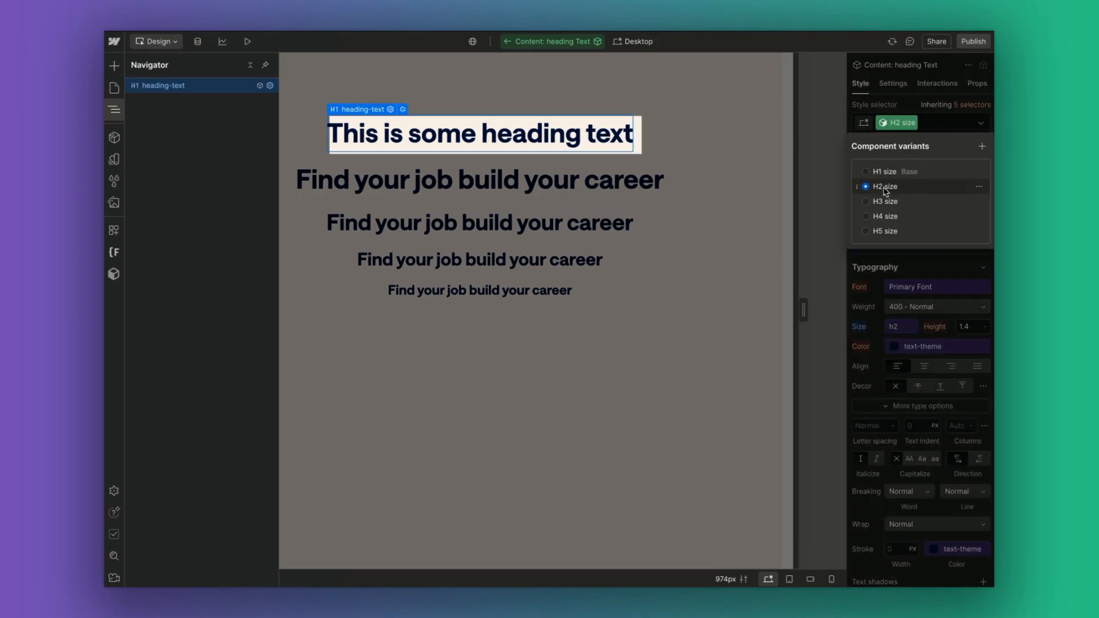
{"action": "left_click", "coordinate": [883, 124]}
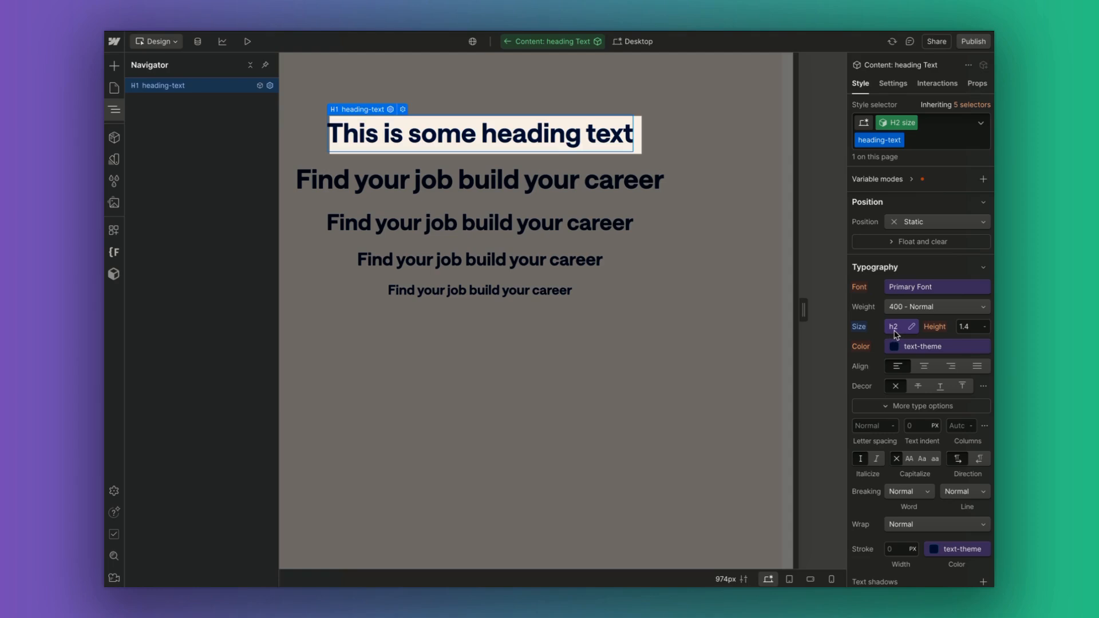
{"action": "left_click", "coordinate": [884, 127]}
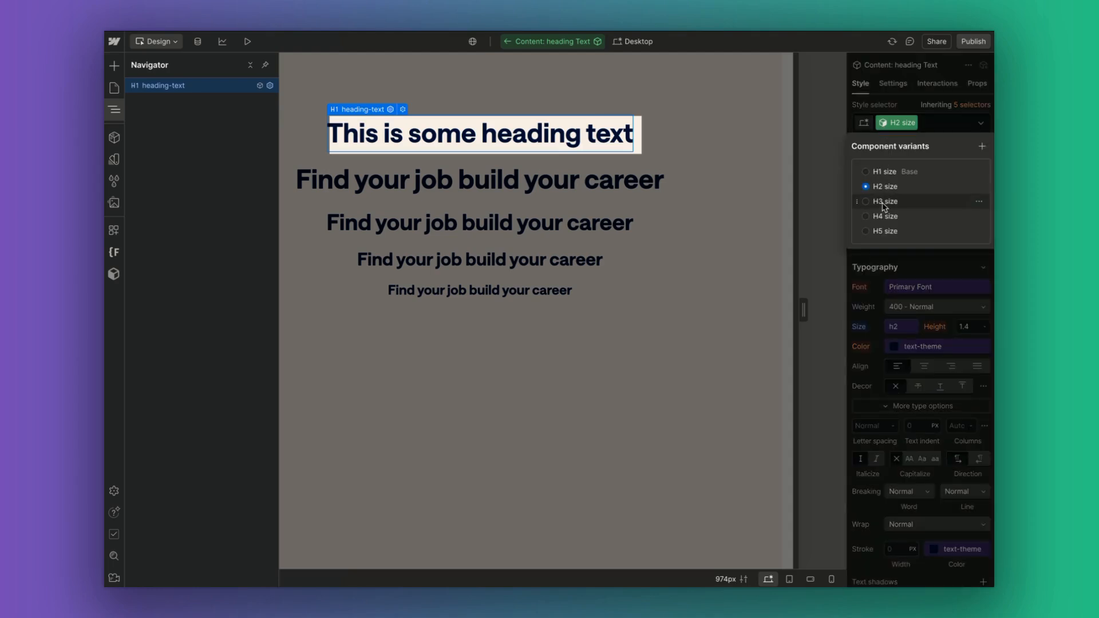
{"action": "left_click", "coordinate": [885, 203]}
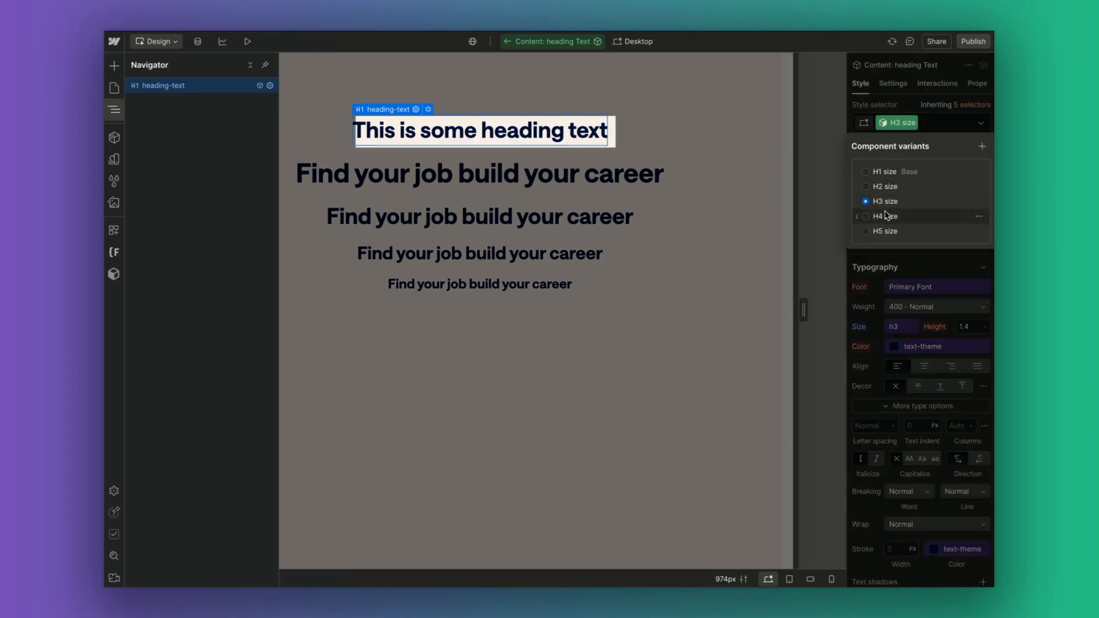
{"action": "left_click", "coordinate": [887, 215]}
Leave the component and switch the second heading instance from H2 to H3 size.
{"action": "left_click", "coordinate": [891, 131]}
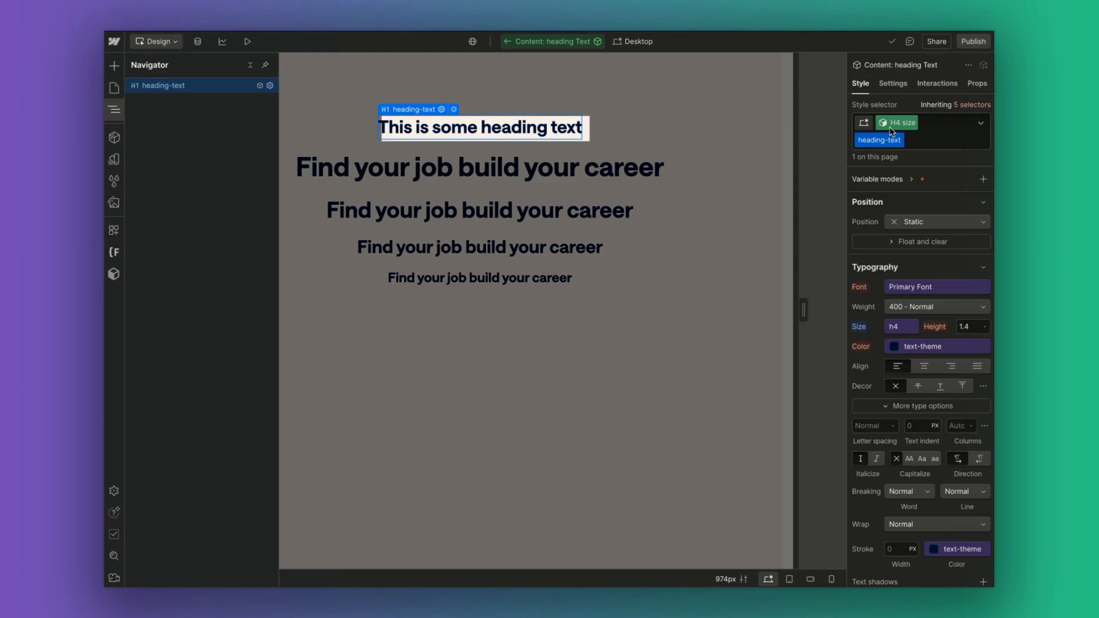
{"action": "double_click", "coordinate": [689, 97]}
{"action": "left_click", "coordinate": [632, 166]}
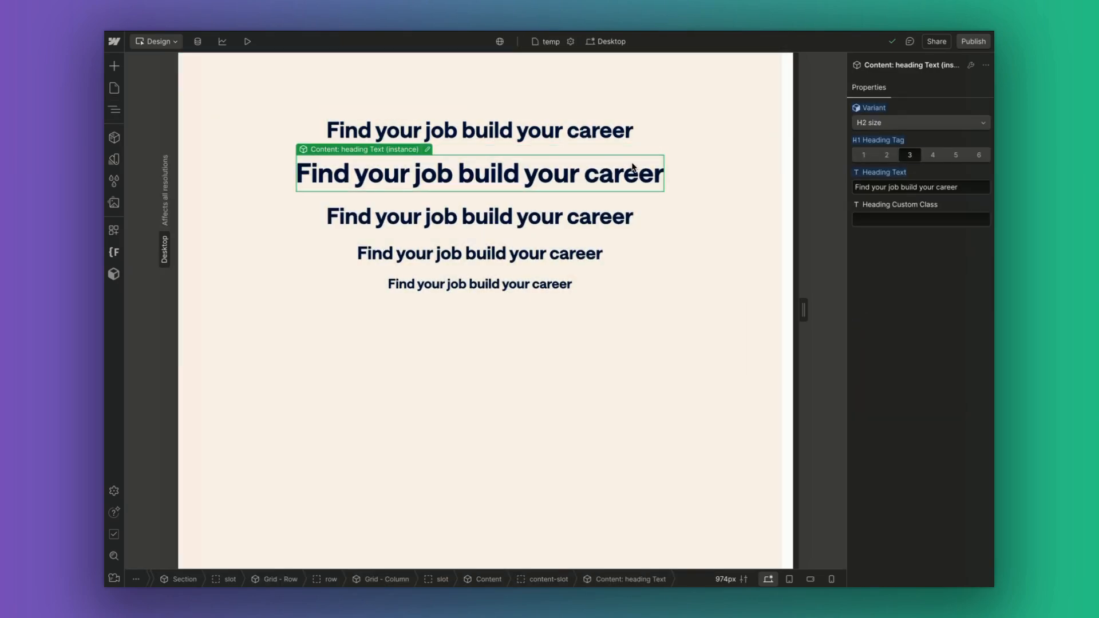
{"action": "left_click", "coordinate": [916, 123]}
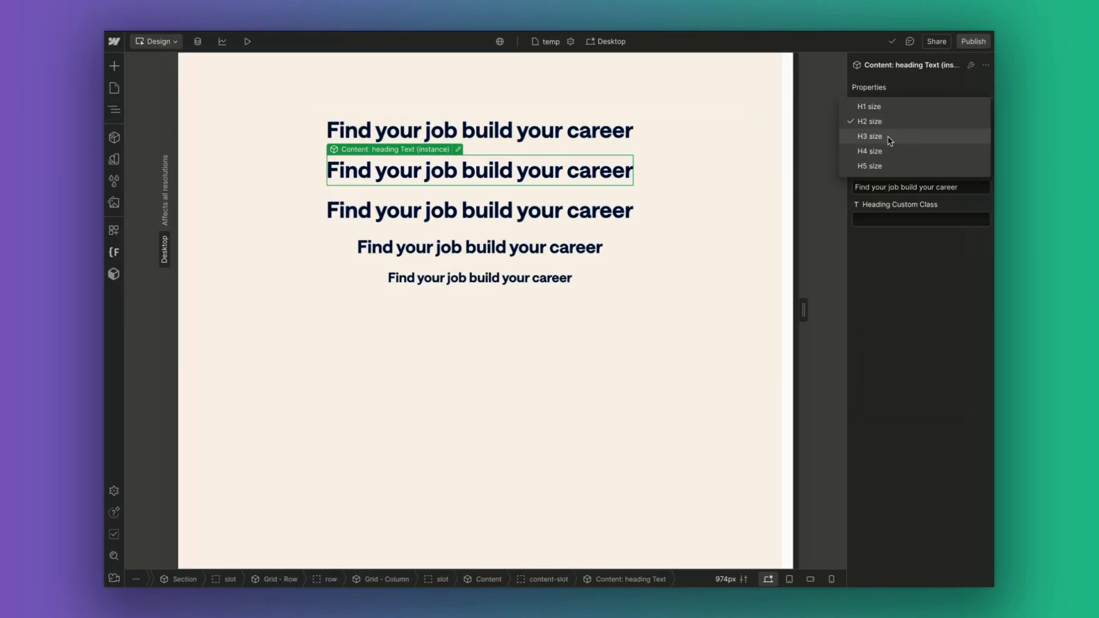
{"action": "left_click", "coordinate": [890, 138]}
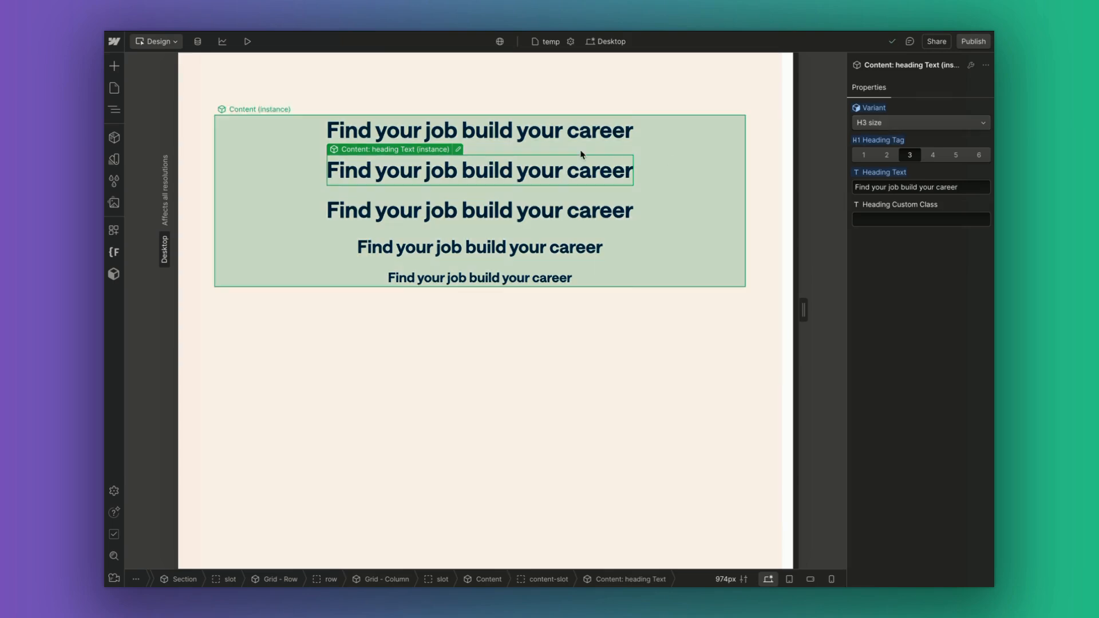
{"action": "left_click", "coordinate": [516, 104]}
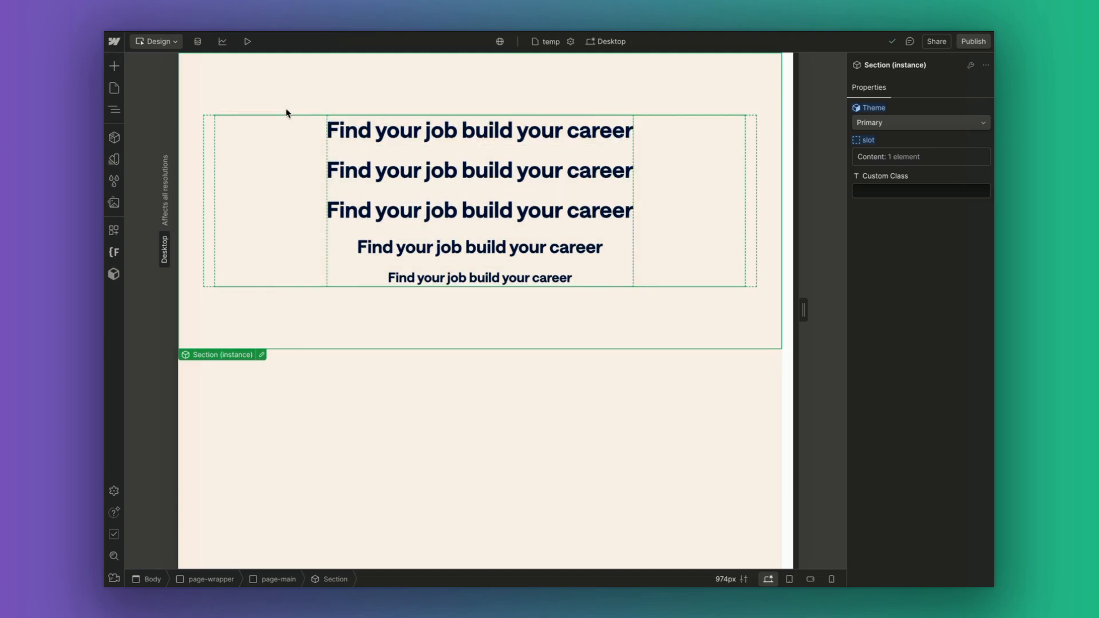
{"action": "left_click", "coordinate": [881, 124]}
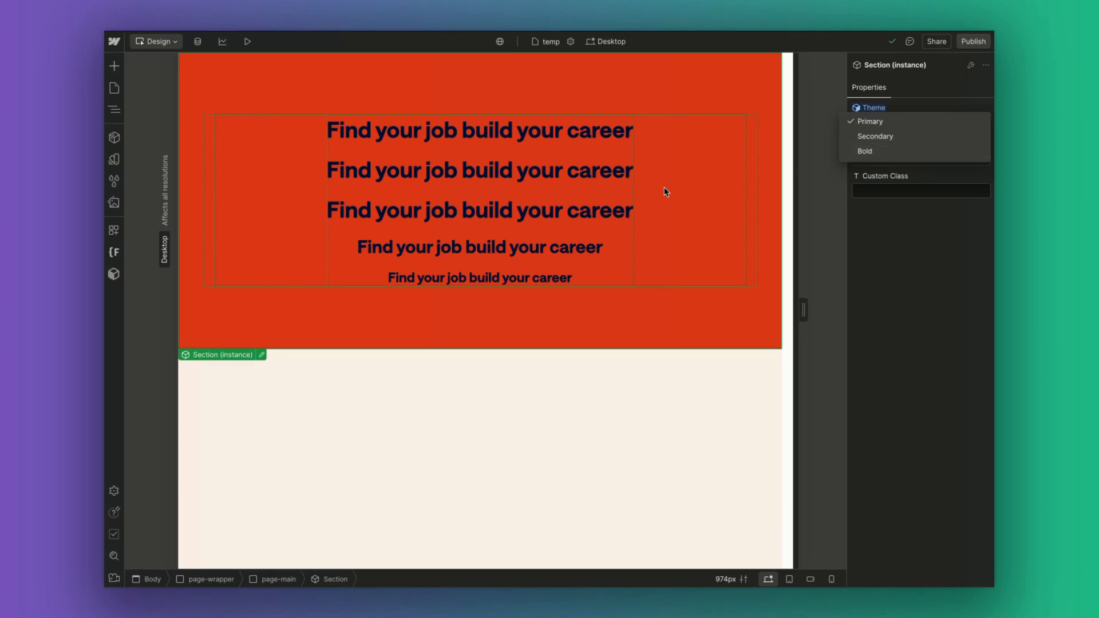
Insert the paragraph text component below the first heading via quick find 'pa', keeping Base variant.
{"action": "left_click", "coordinate": [588, 143]}
{"action": "key", "text": "ctrl+e"}
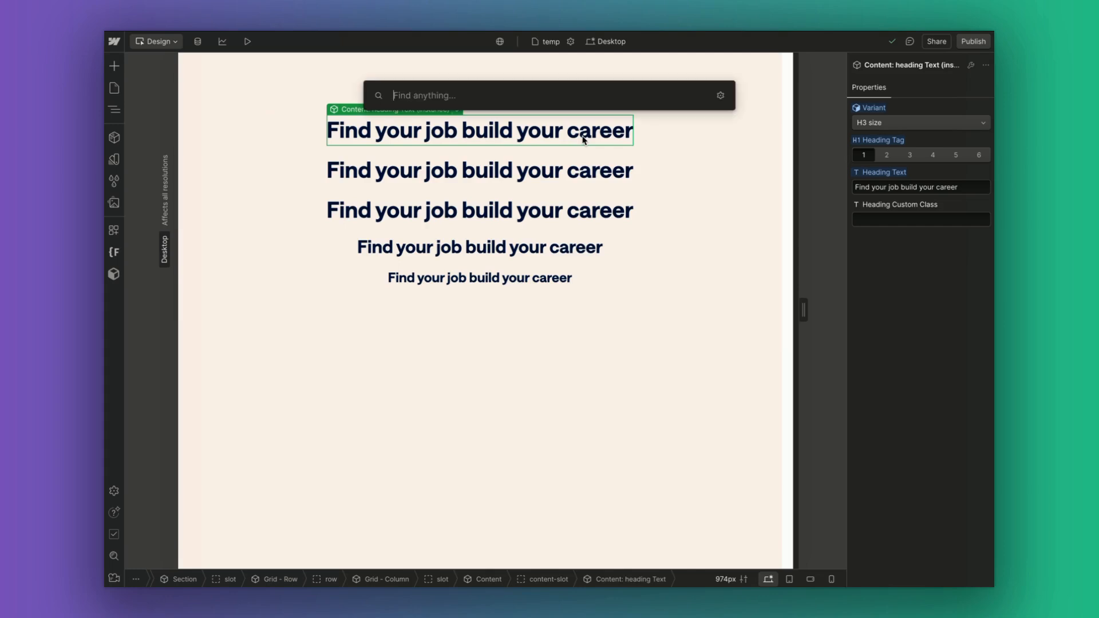
{"action": "type", "text": "pa"}
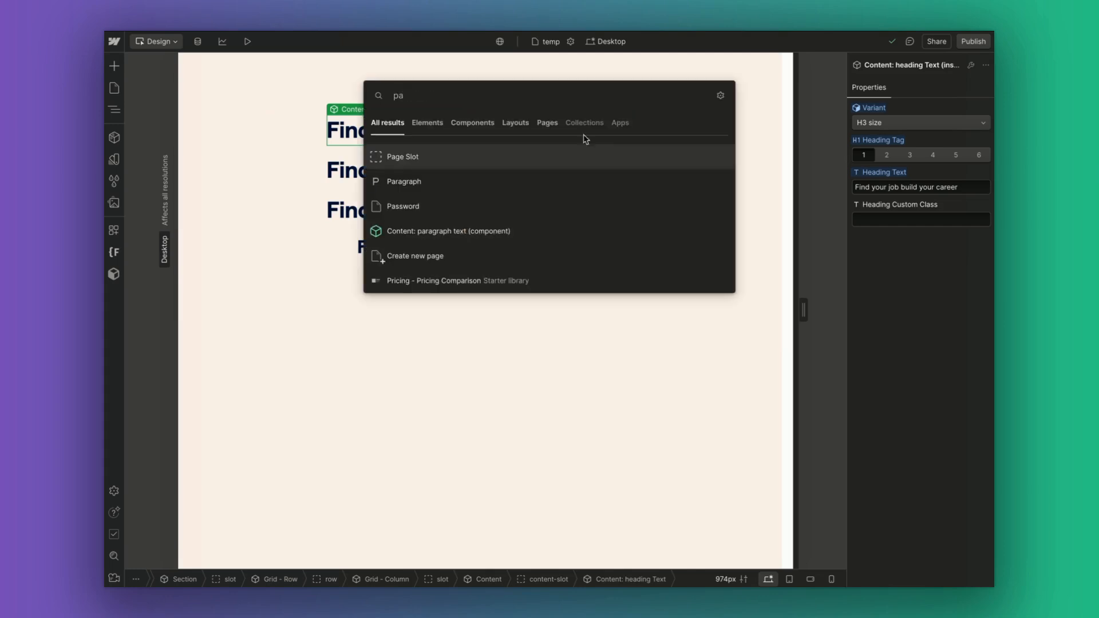
{"action": "left_click", "coordinate": [474, 228]}
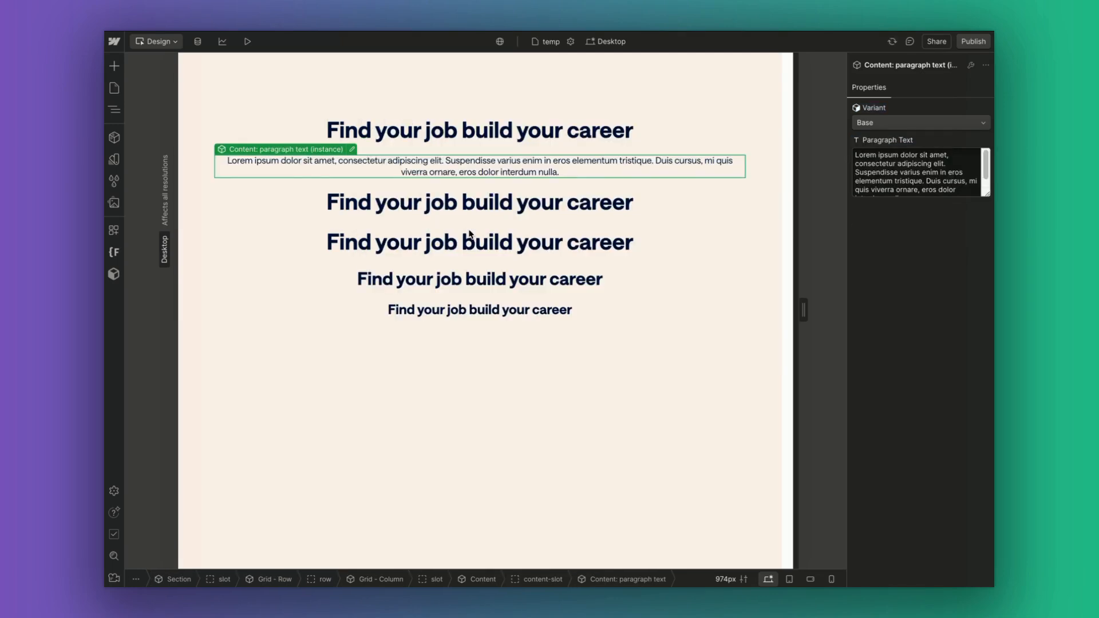
{"action": "left_click", "coordinate": [873, 126]}
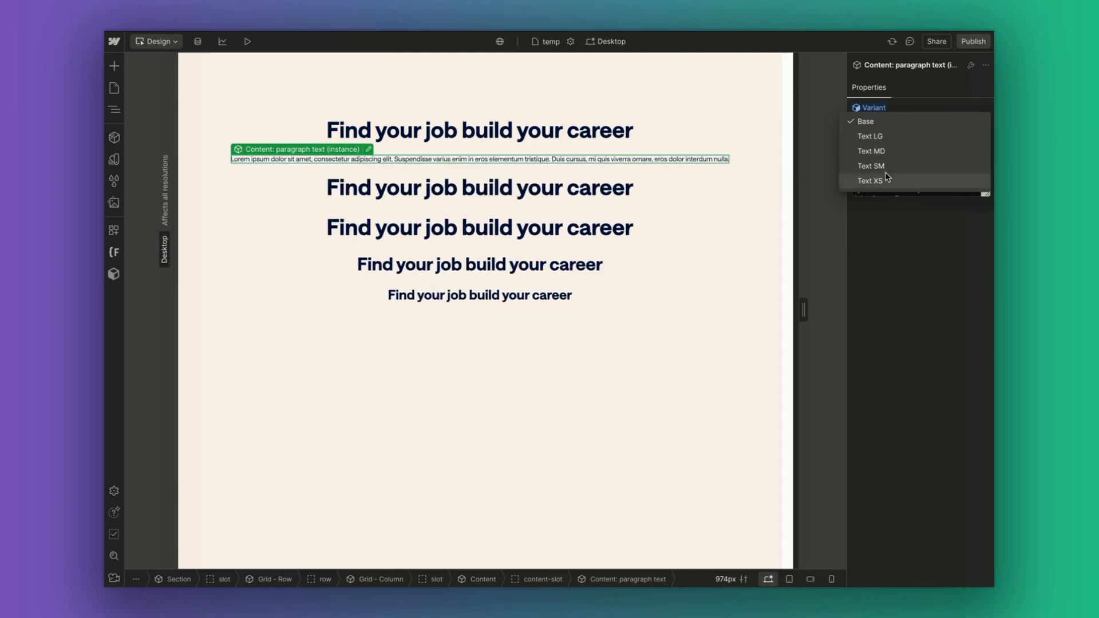
{"action": "left_click", "coordinate": [876, 122]}
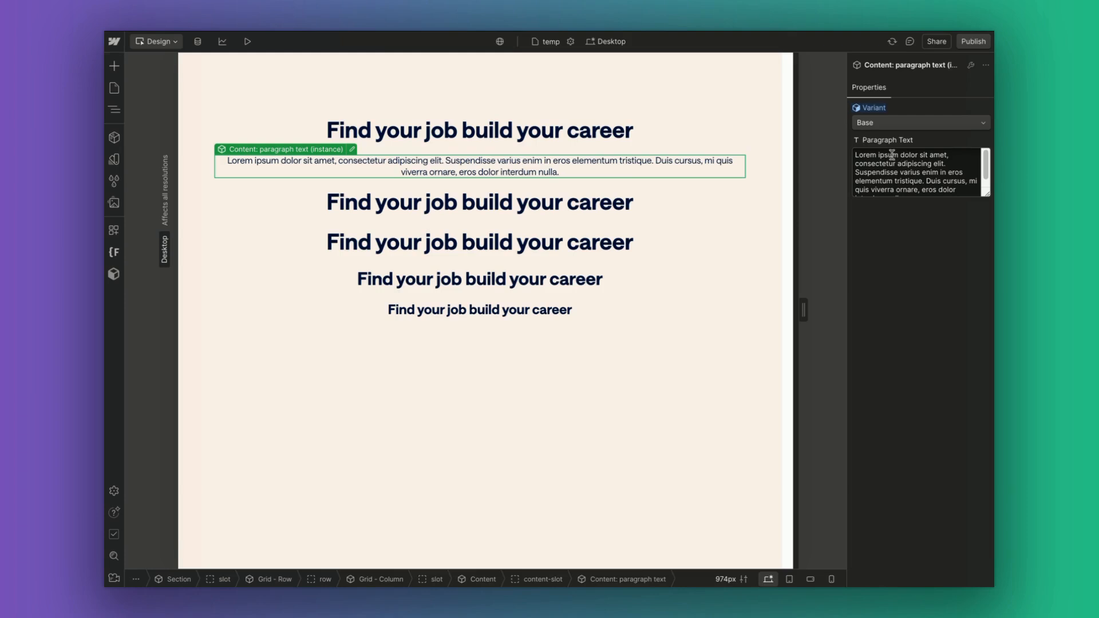
{"action": "double_click", "coordinate": [571, 161]}
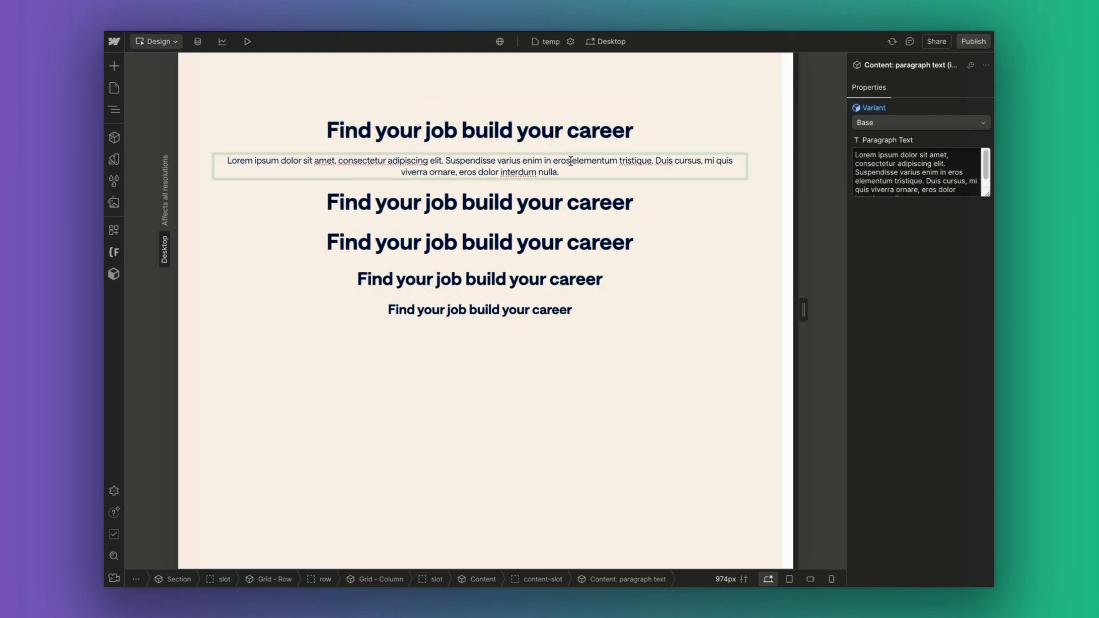
{"action": "left_click", "coordinate": [450, 133]}
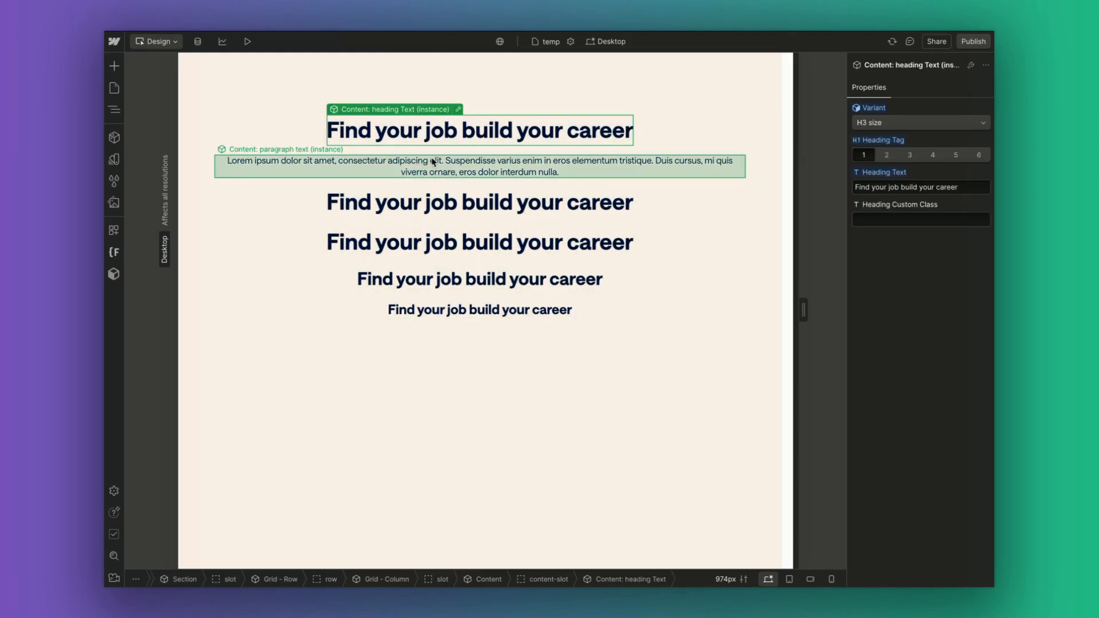
{"action": "left_click", "coordinate": [433, 163]}
Add a 'class' custom attribute bound to a new 'Paragraph Custom Class' property.
{"action": "double_click", "coordinate": [441, 166]}
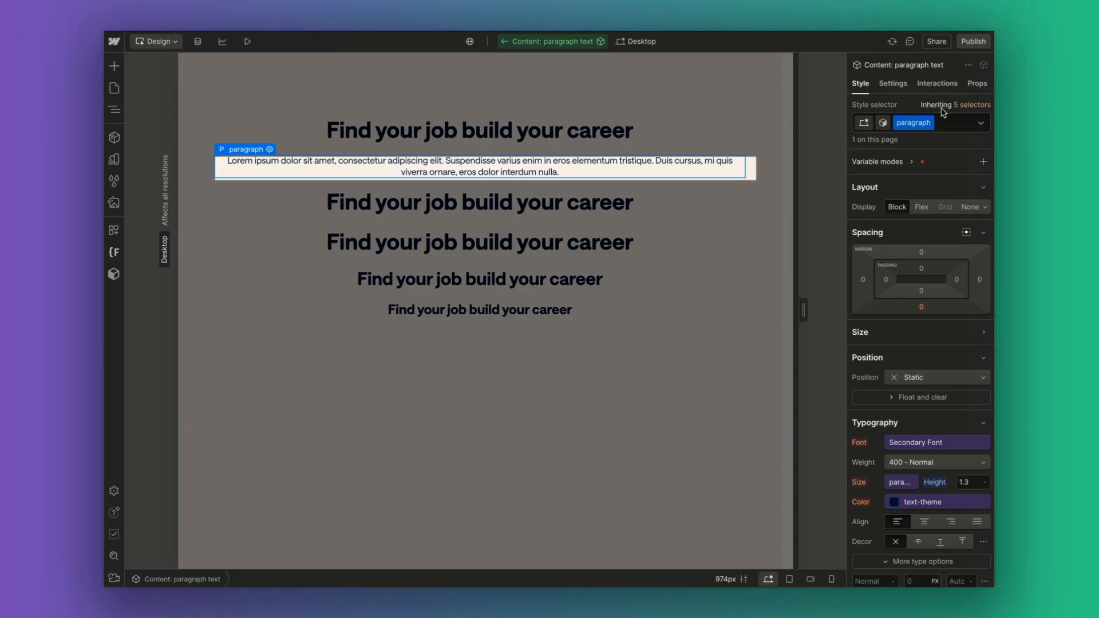
{"action": "left_click", "coordinate": [893, 84]}
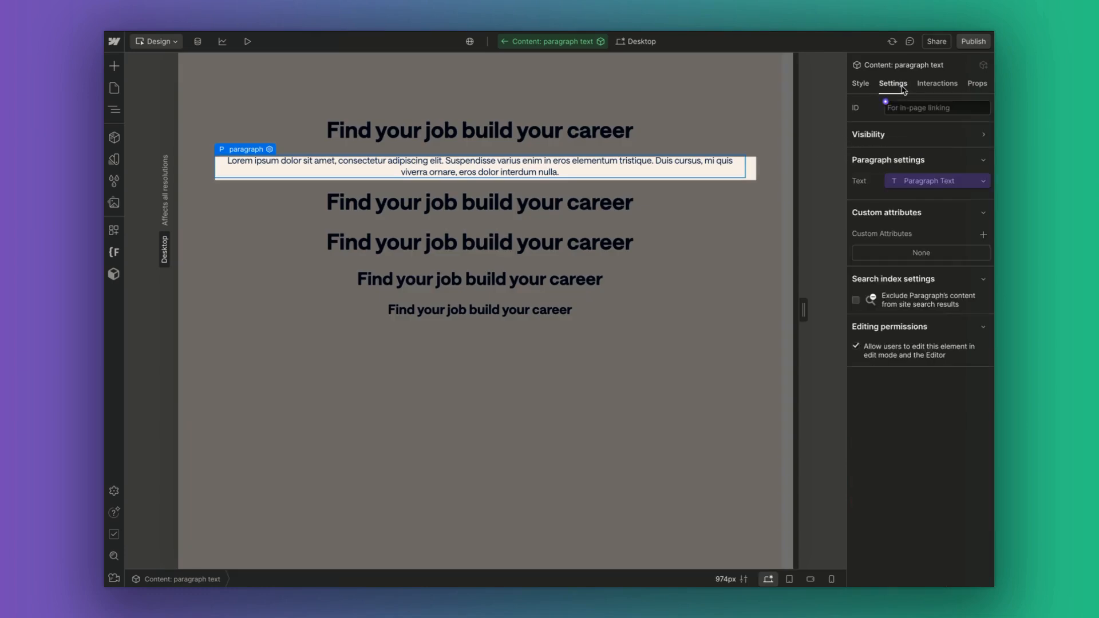
{"action": "left_click", "coordinate": [983, 235]}
{"action": "type", "text": "ca"}
{"action": "key", "text": "BackSpace"}
{"action": "key", "text": "BackSpace"}
{"action": "type", "text": "class"}
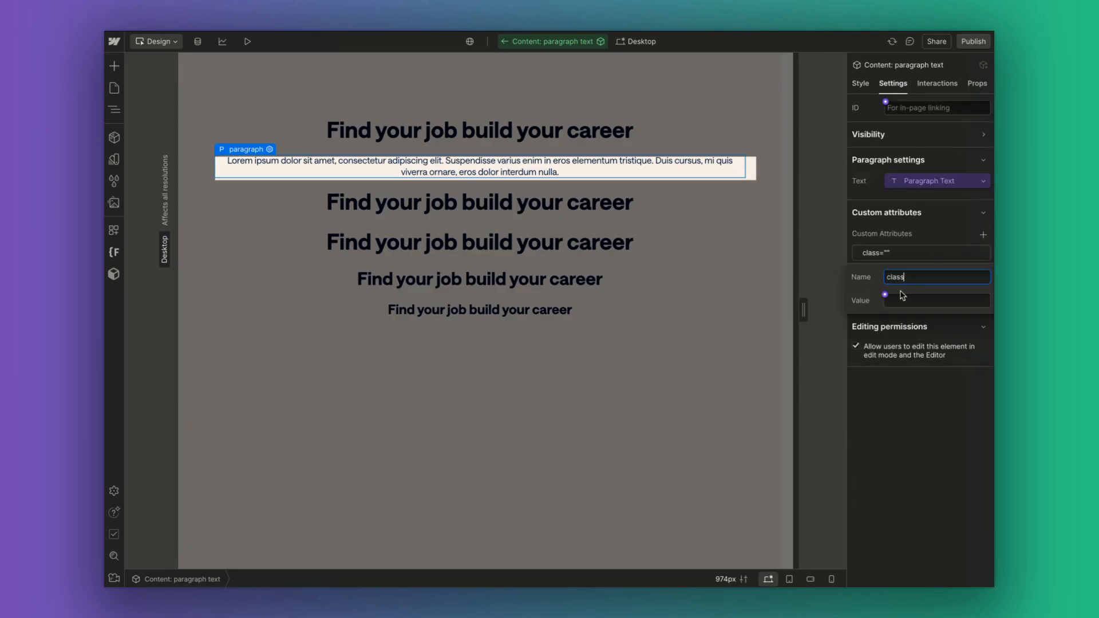
{"action": "left_click", "coordinate": [885, 296]}
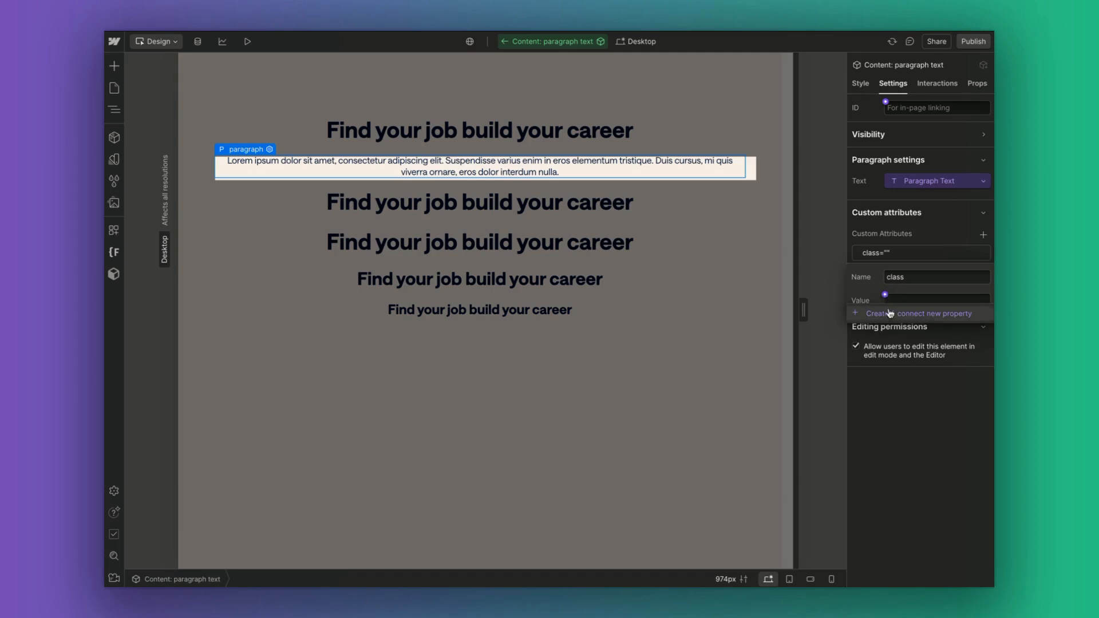
{"action": "left_click", "coordinate": [892, 315]}
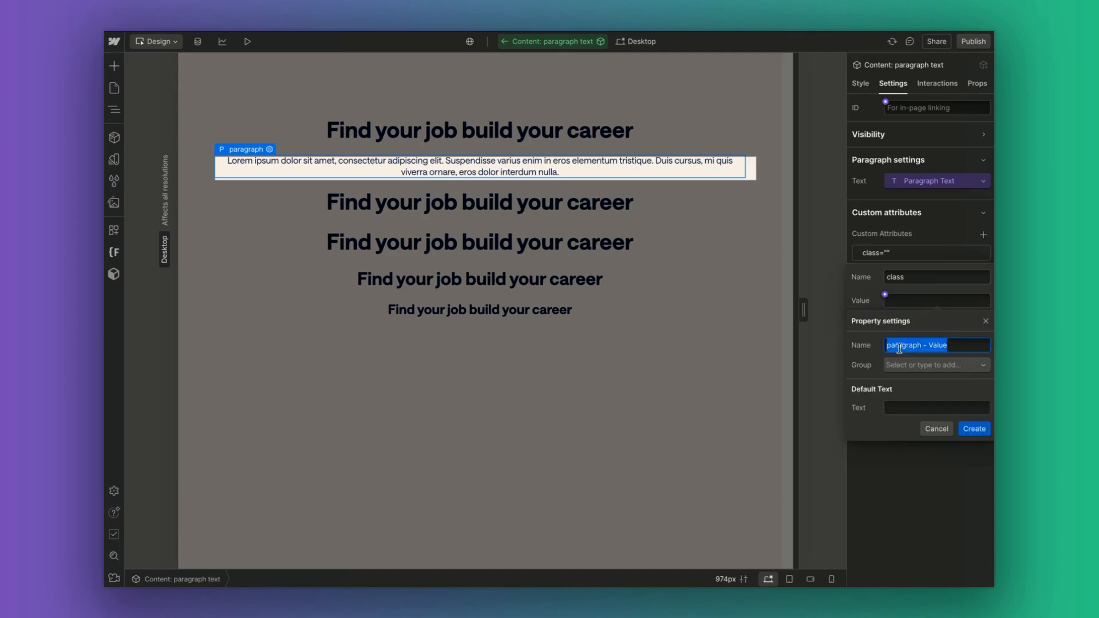
{"action": "type", "text": "Para"}
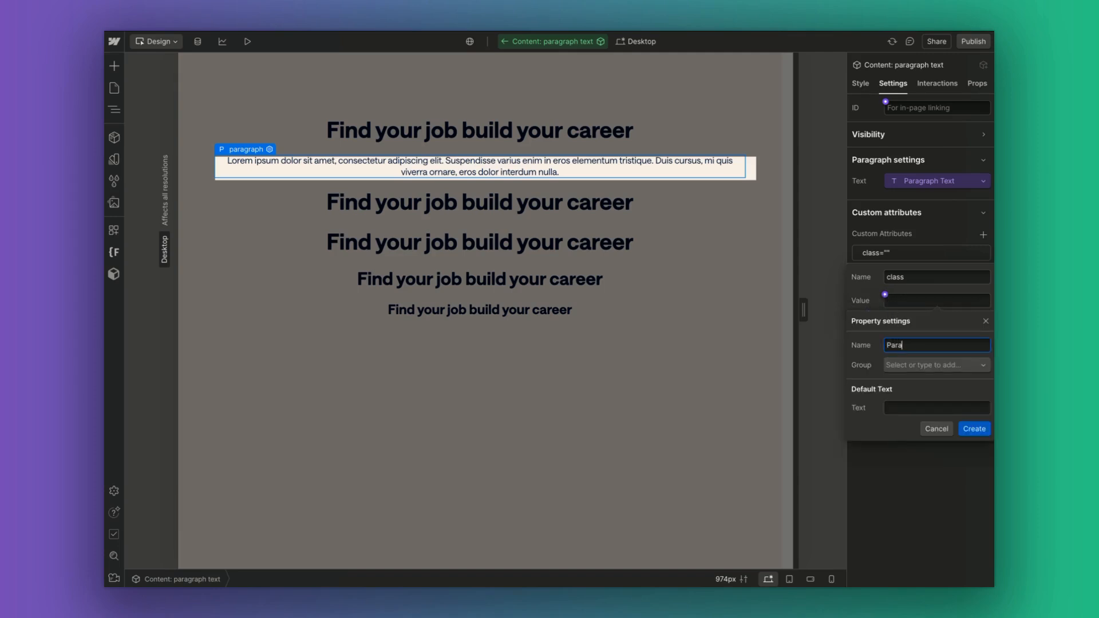
{"action": "type", "text": "graph Custom Class"}
{"action": "left_click", "coordinate": [967, 435]}
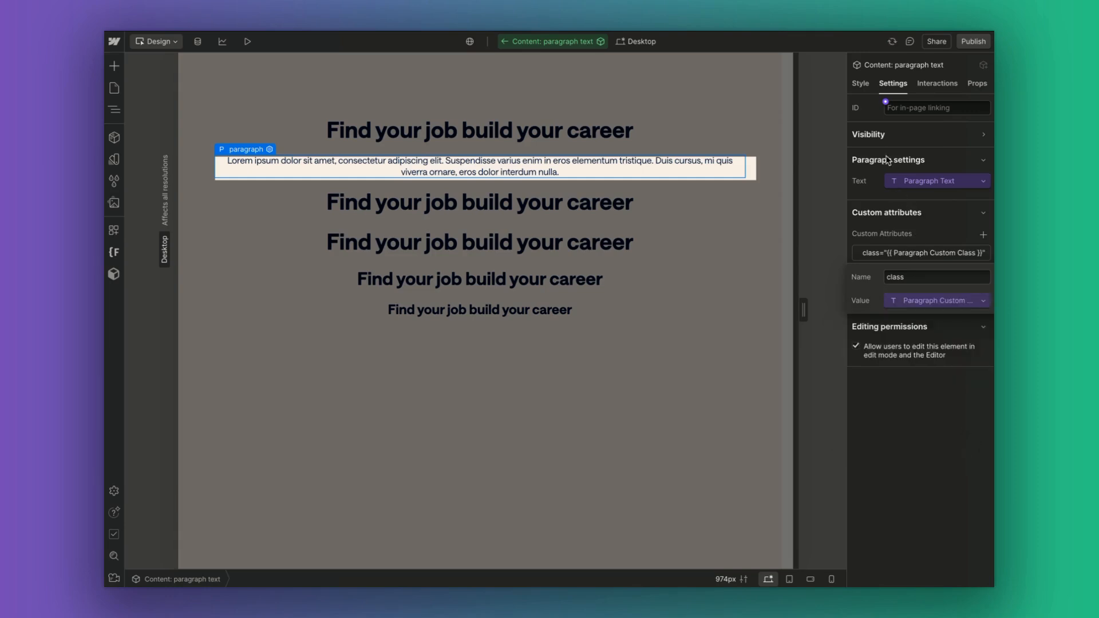
Exit the paragraph component to reveal the instance's empty Paragraph Custom Class field.
{"action": "left_click", "coordinate": [695, 113]}
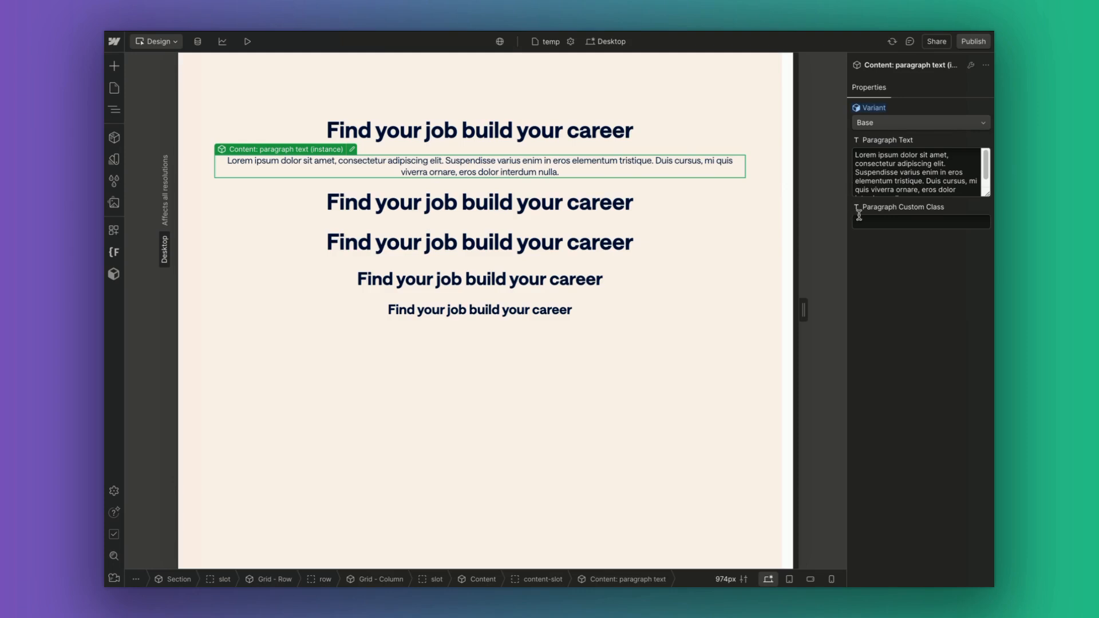